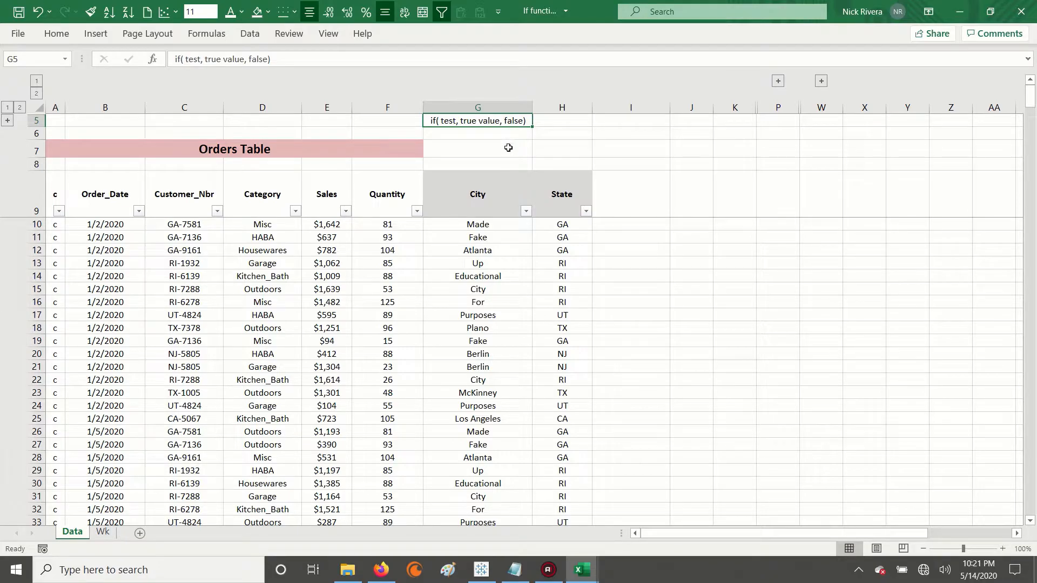
Examine the Orders Table's layout, its Sales and Quantity headers, and one complete order record in row 13.
left_click_drag(104, 202, 547, 434)
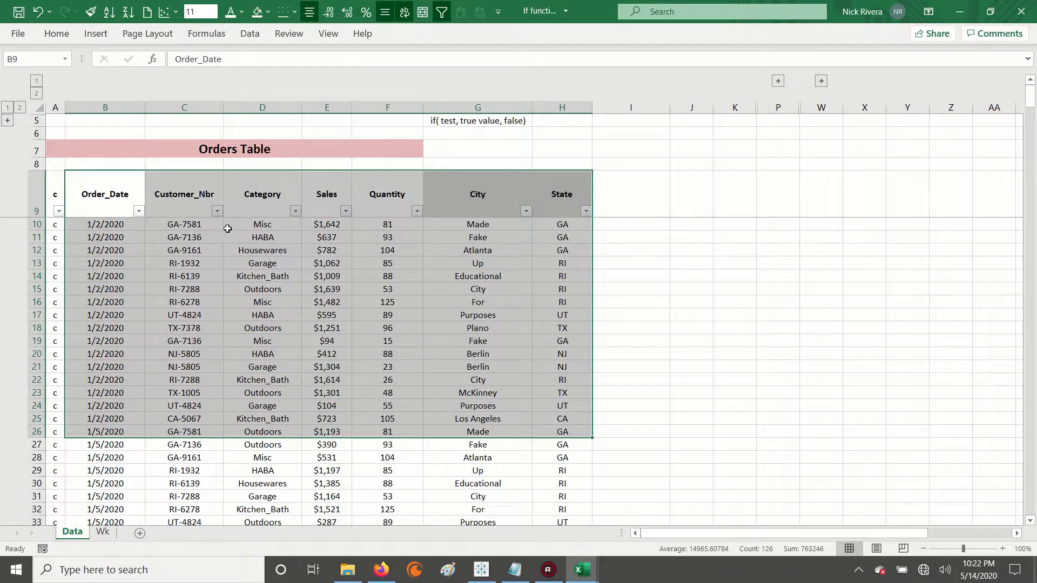
left_click(330, 180)
left_click(389, 190, "ctrl")
left_click(330, 189)
left_click(387, 192, "ctrl")
left_click_drag(79, 263, 563, 268)
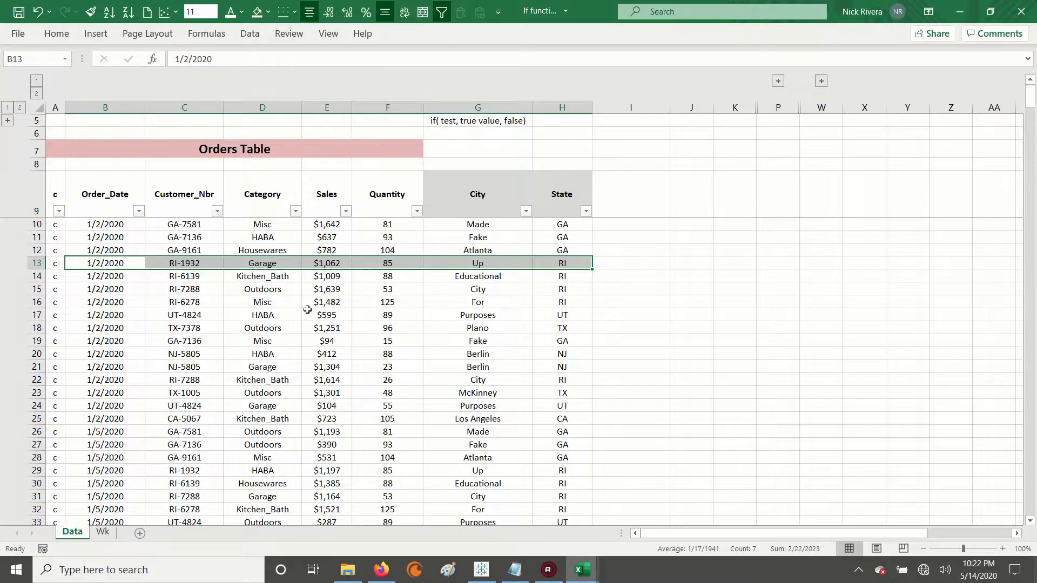
Compare individual large and small amounts down the Sales column, from row 10 to row 50.
left_click(335, 224)
left_click_drag(335, 224, 328, 473)
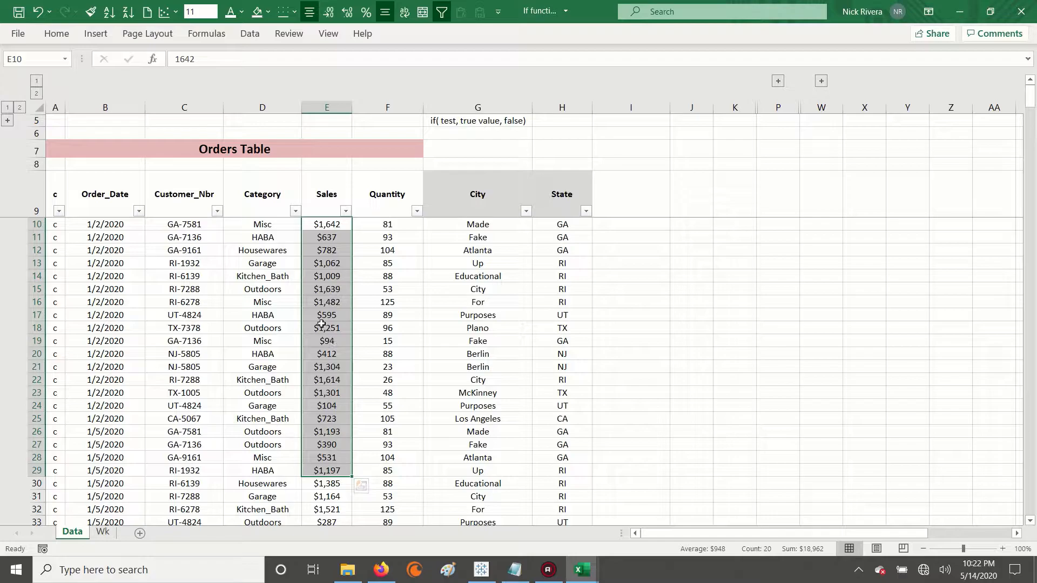
left_click(326, 278)
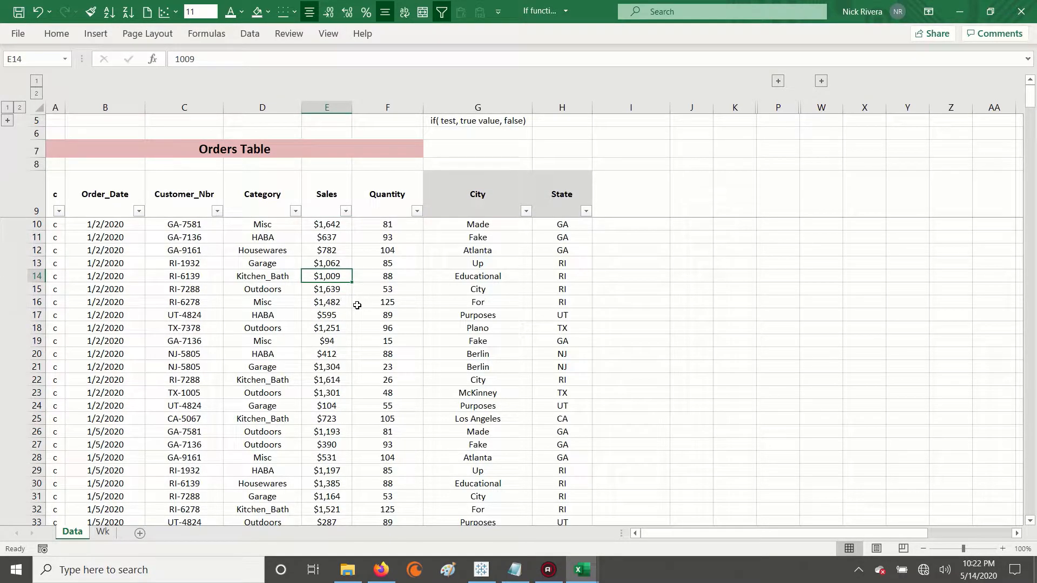
left_click(334, 289)
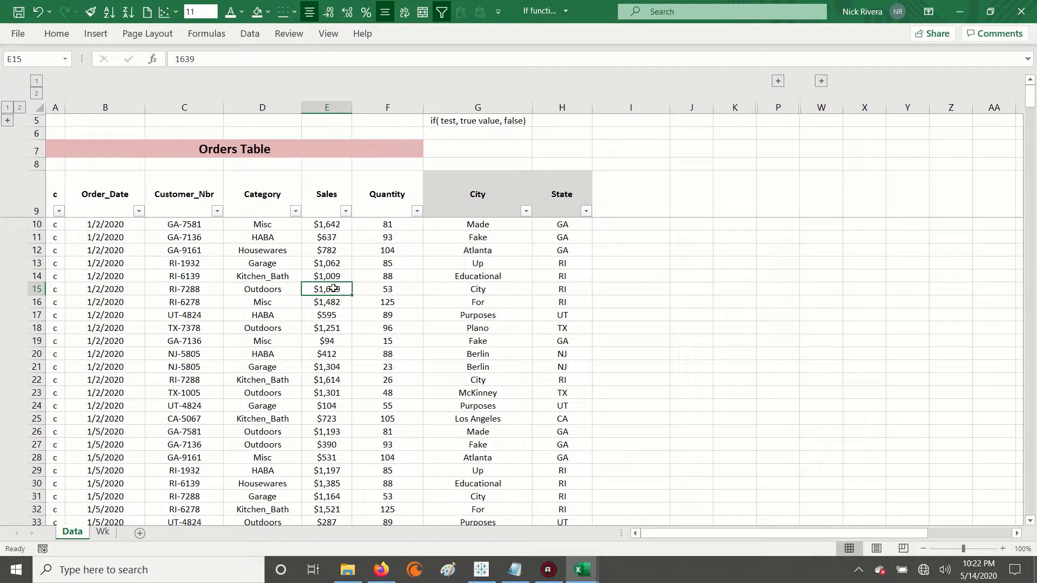
left_click(331, 224, "ctrl")
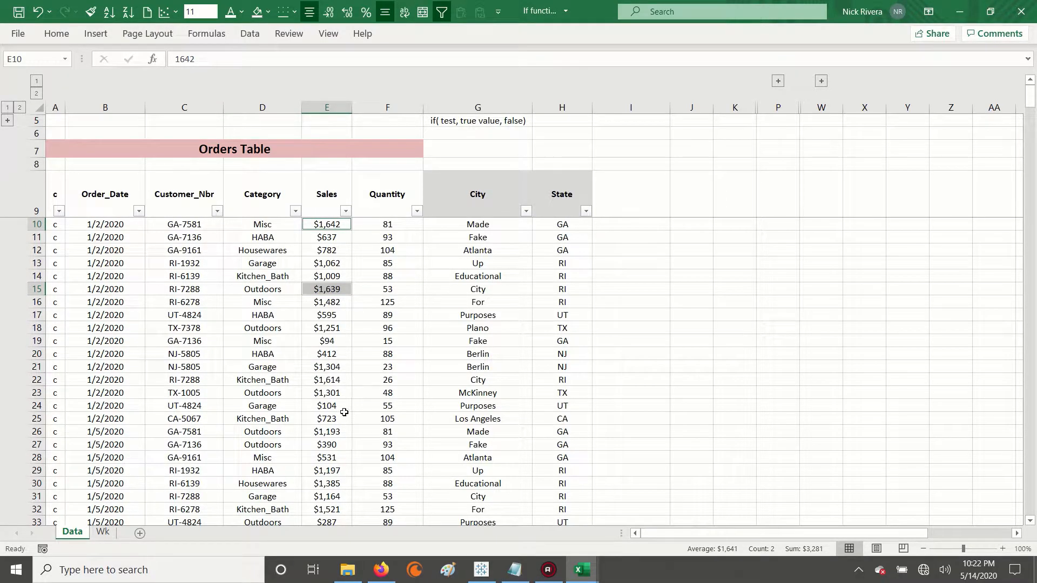
left_click(339, 342, "ctrl")
scroll(368, 475, "down", 2)
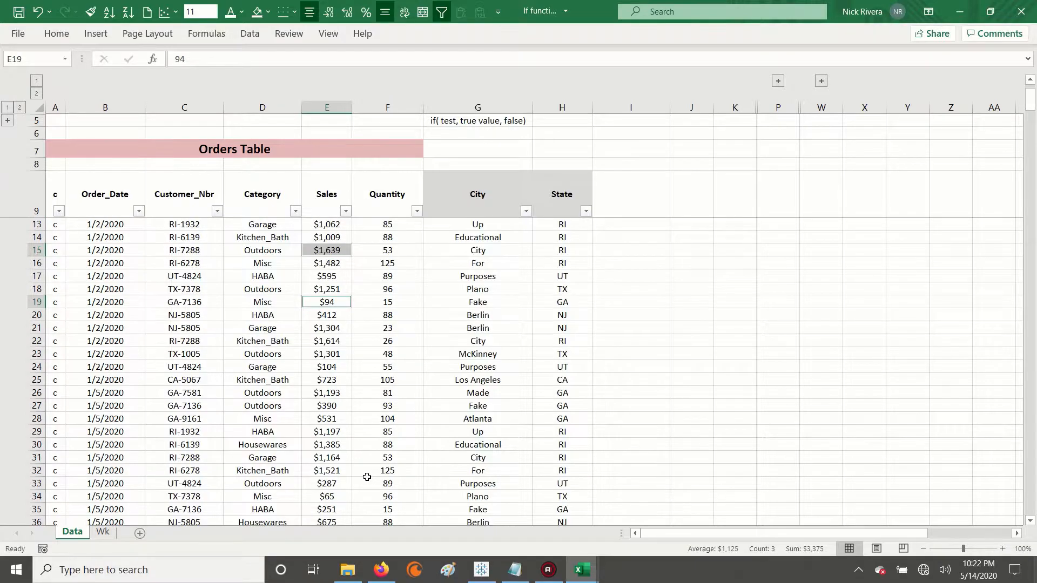
left_click(329, 457, "ctrl")
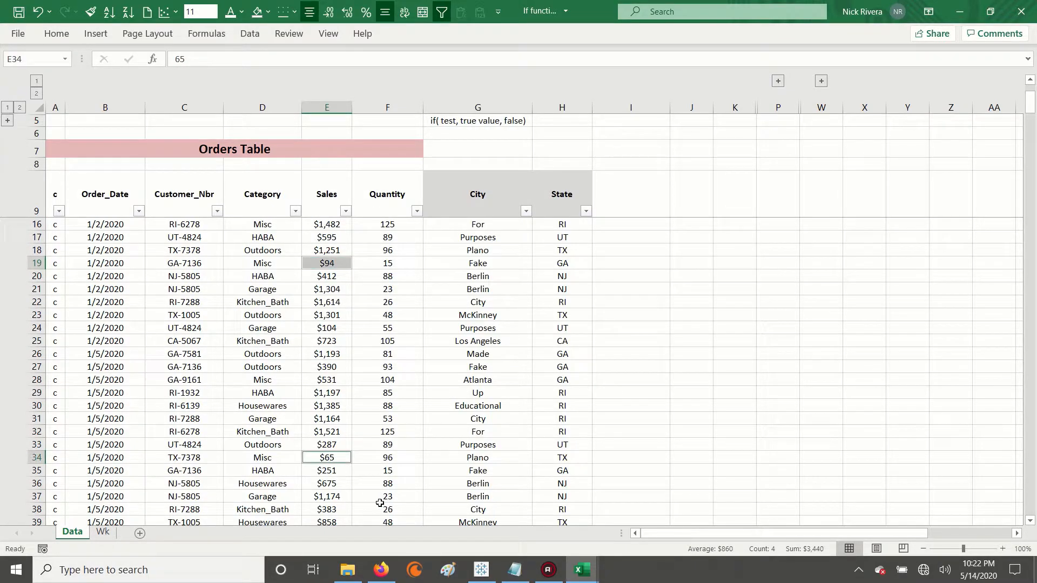
scroll(380, 503, "down", 1)
scroll(378, 505, "down", 1)
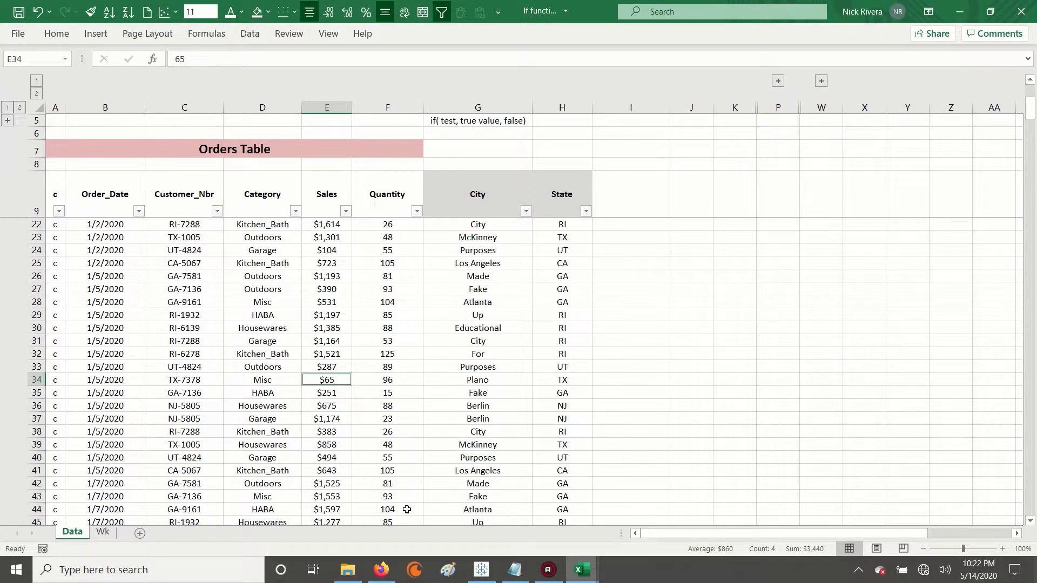
scroll(407, 509, "down", 3)
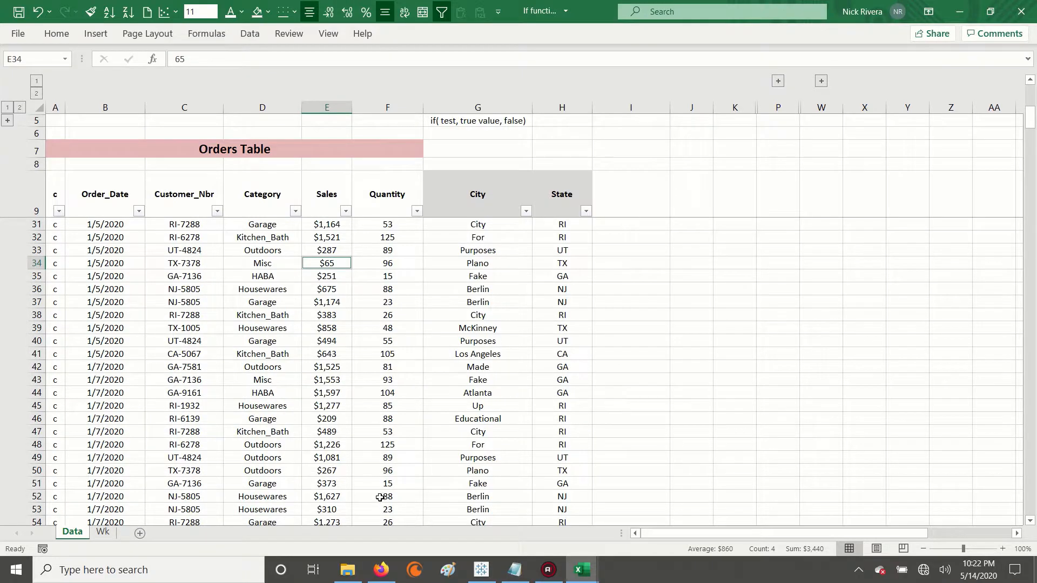
left_click(331, 471, "ctrl")
scroll(353, 392, "up", 1)
scroll(353, 392, "up", 6)
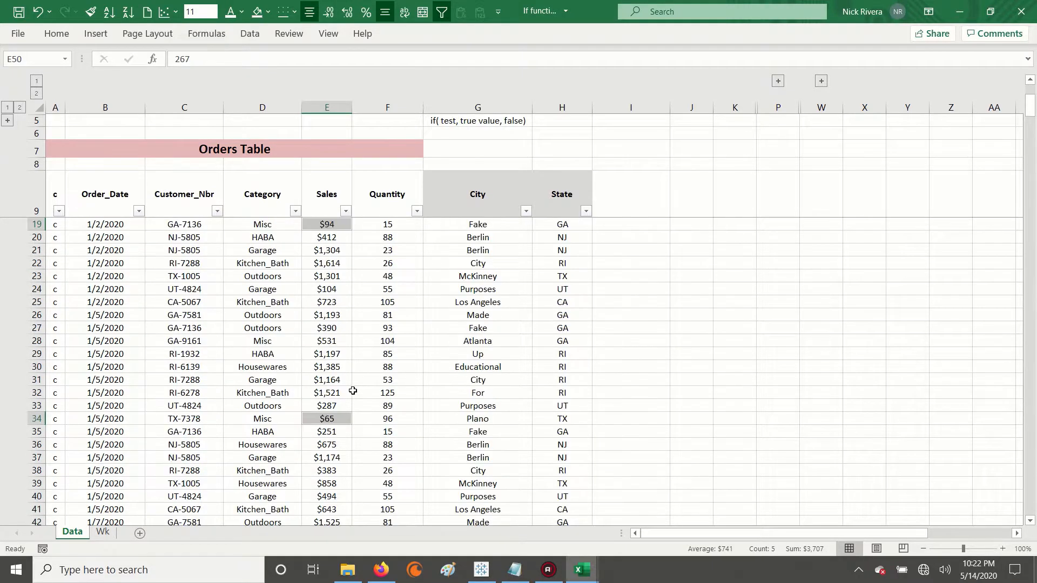
Review the order records from row 10 down and inspect several single Sales amounts between E10 and E24.
left_click_drag(327, 224, 327, 327)
left_click(323, 223)
left_click_drag(323, 223, 326, 479)
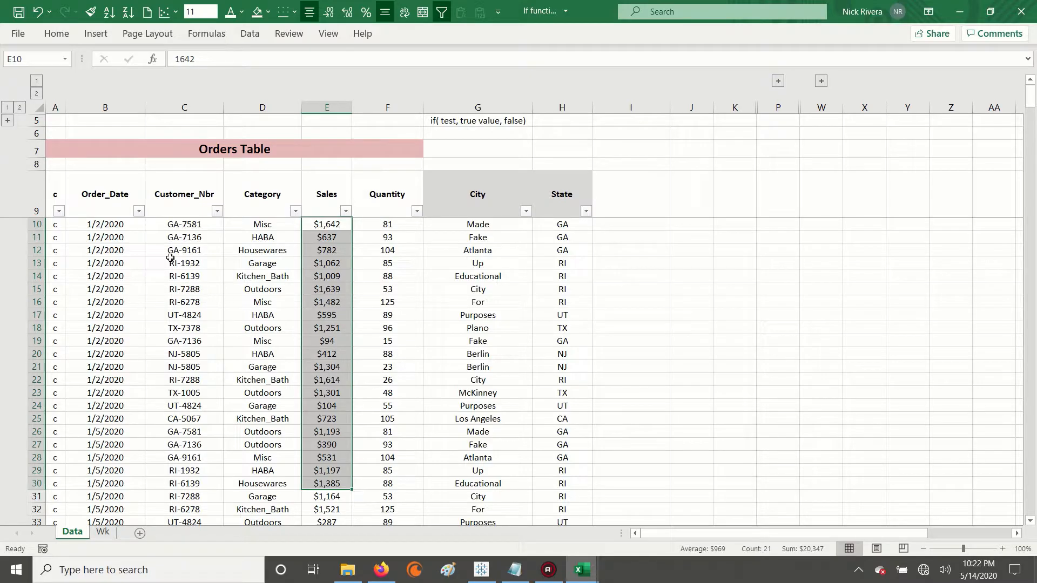
left_click(94, 228)
left_click_drag(95, 228, 575, 480)
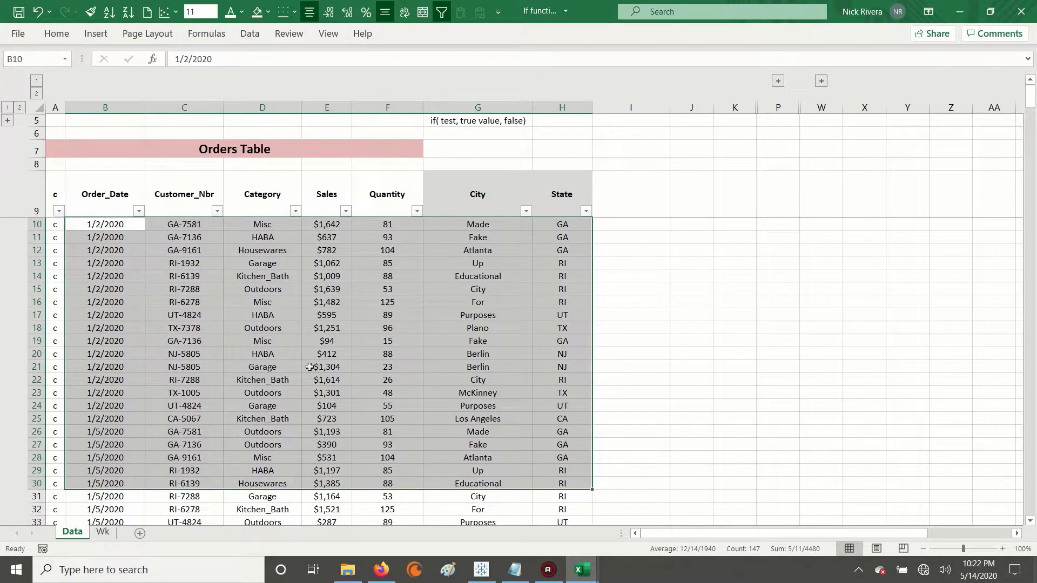
left_click_drag(95, 226, 575, 361)
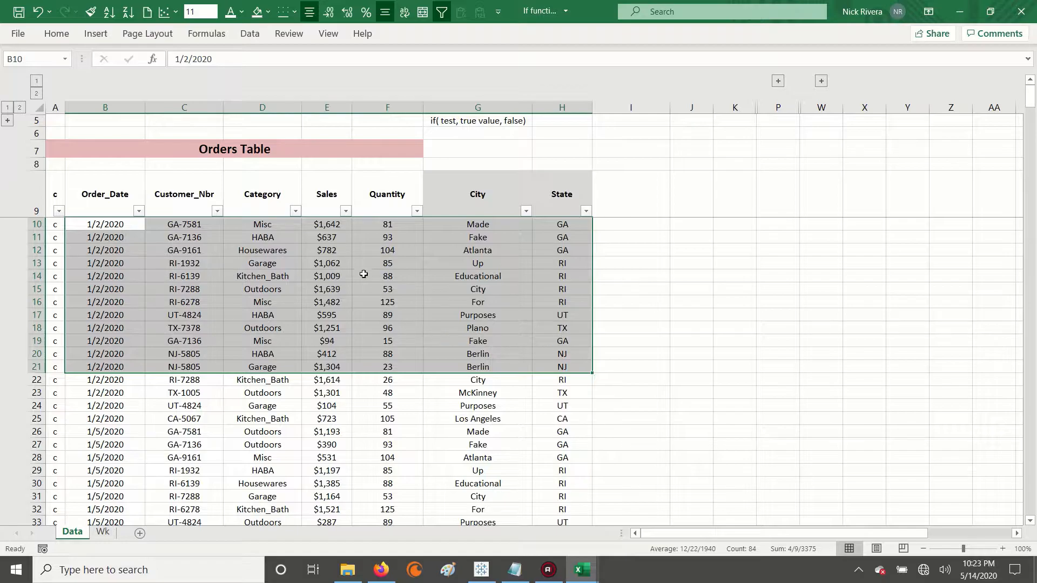
left_click(321, 234)
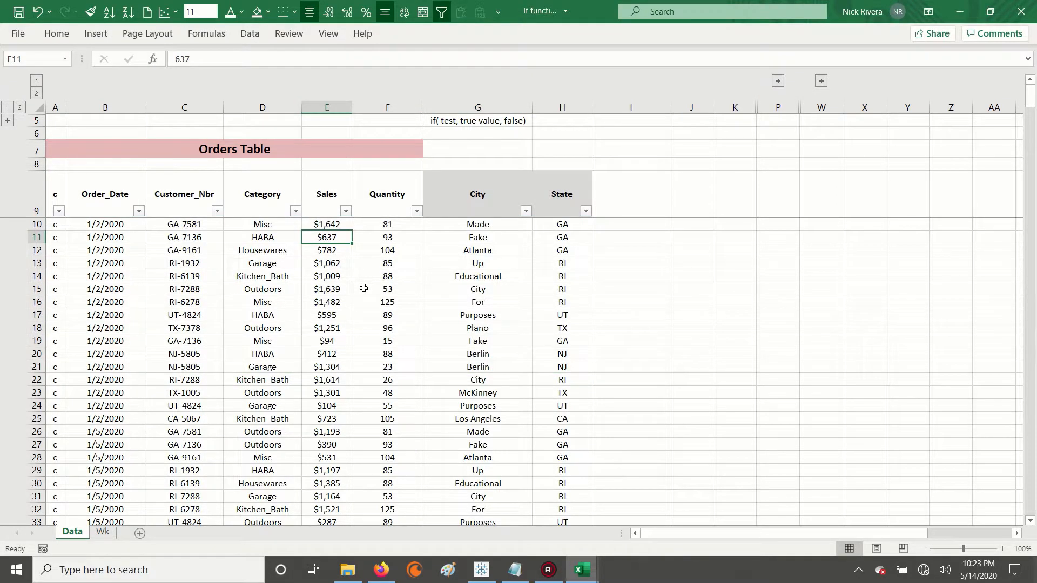
left_click(339, 341)
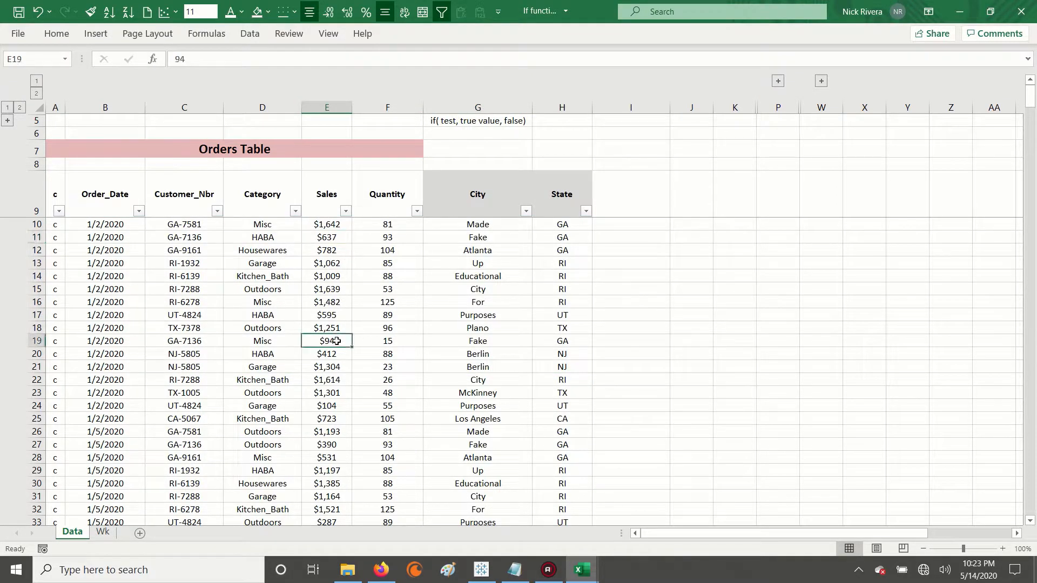
left_click(327, 405)
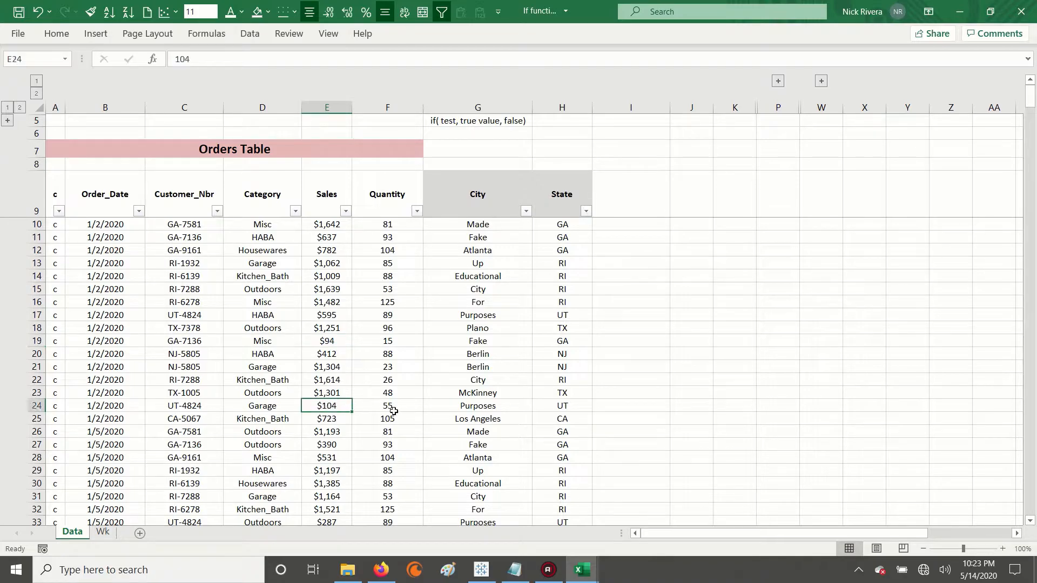
left_click(333, 227)
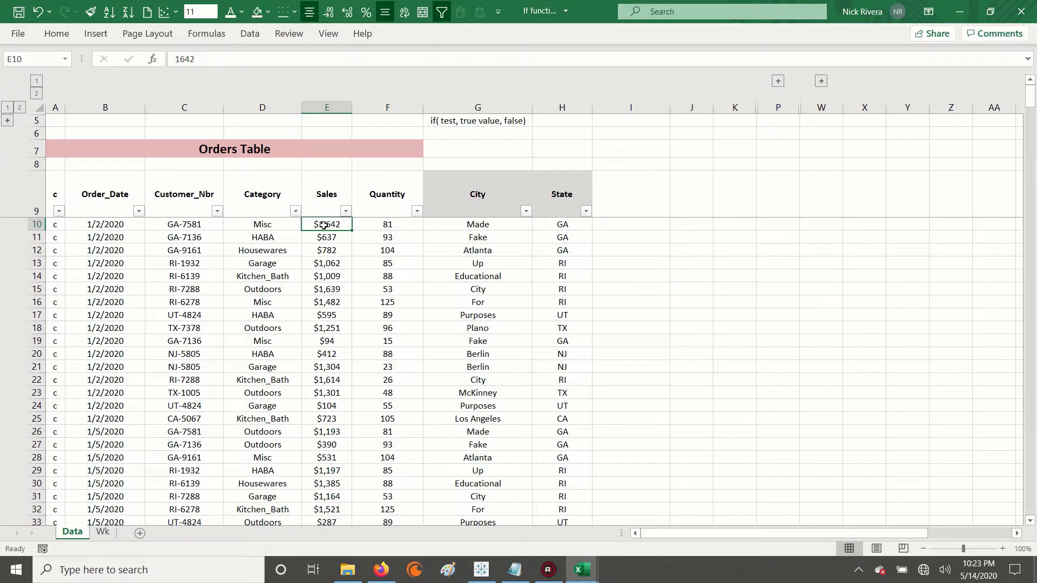
left_click_drag(327, 223, 331, 420)
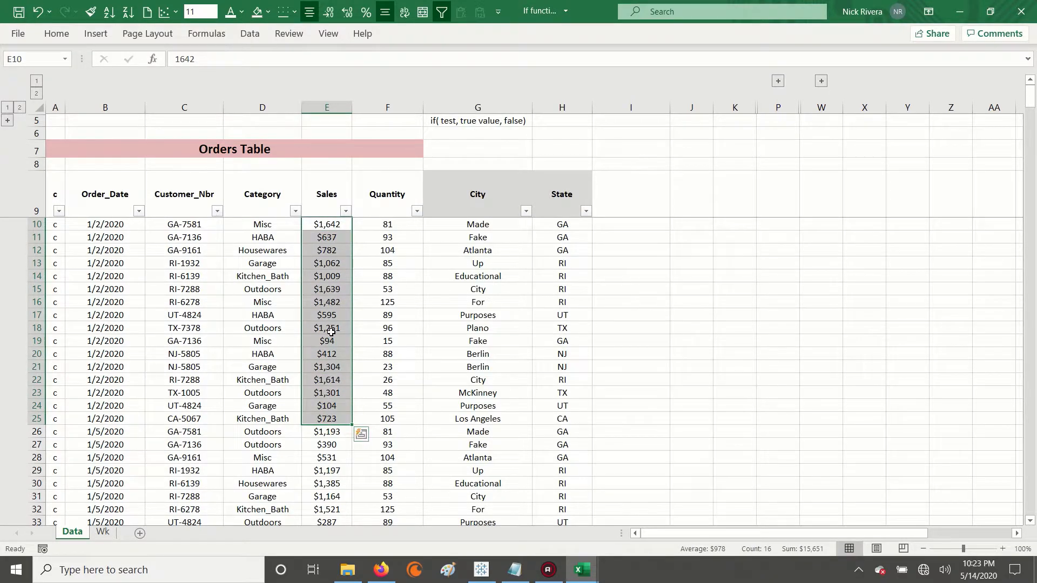
left_click(323, 286)
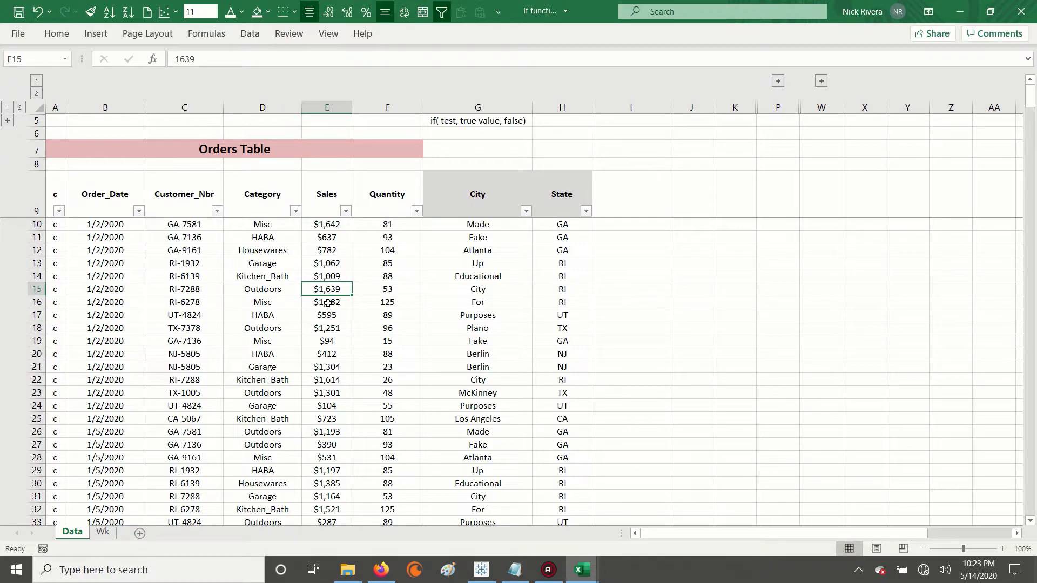
left_click(328, 303)
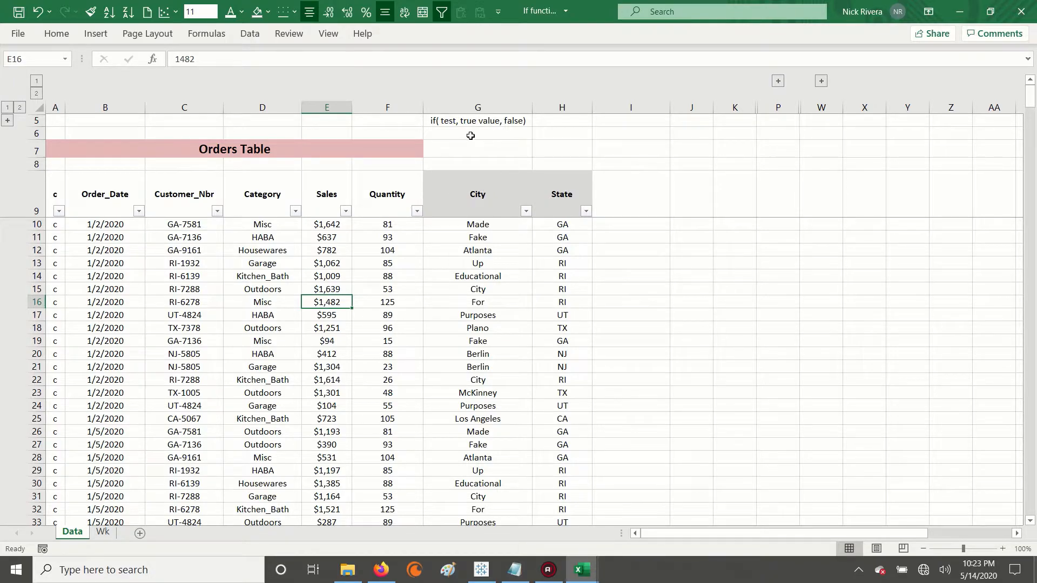
Insert a basic markers-only scatter chart of all Sales values in E10:E440.
left_click(331, 196)
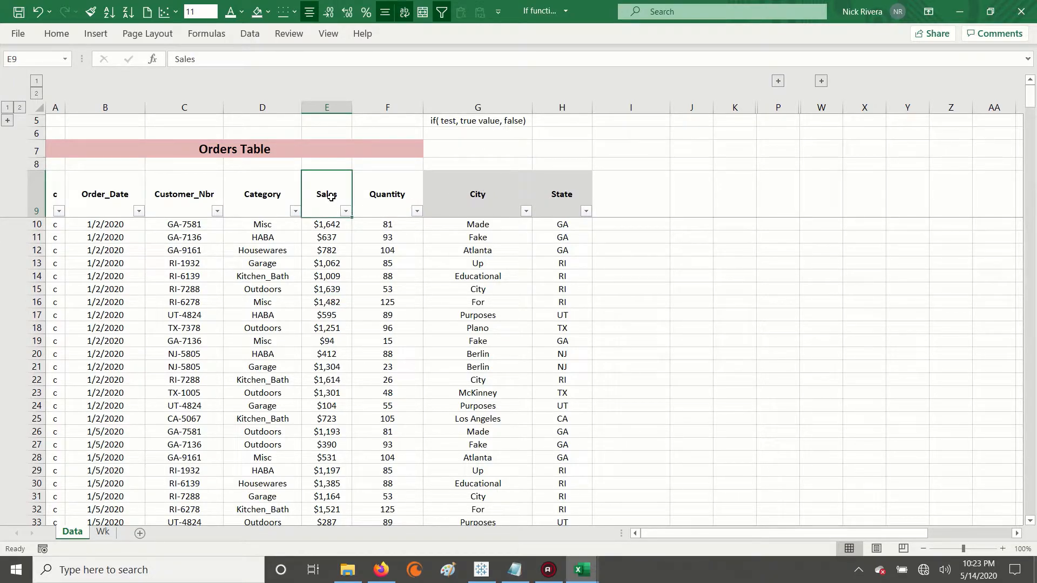
key("Down")
key("ctrl+shift+Down")
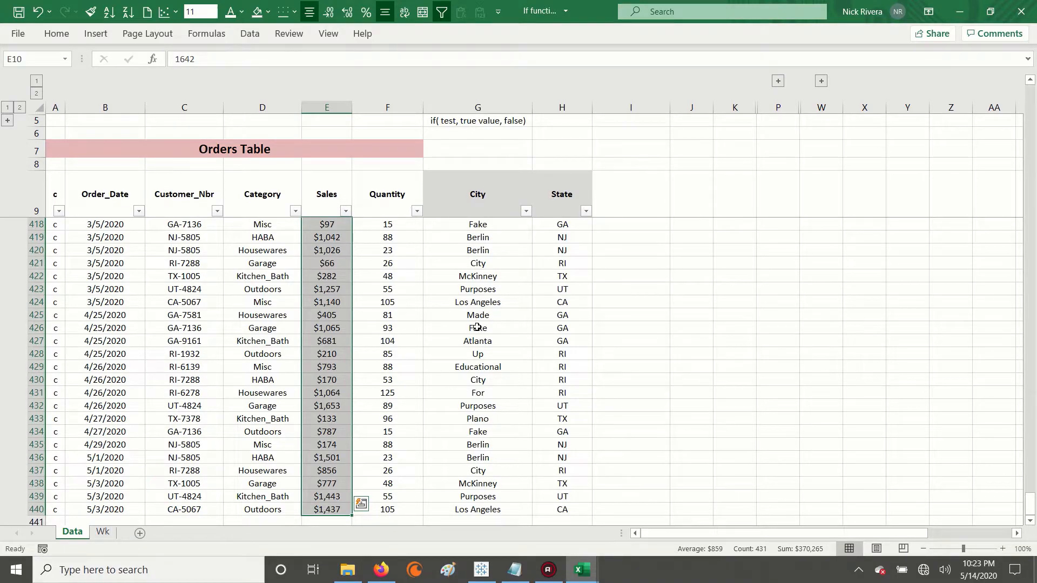
left_click(95, 33)
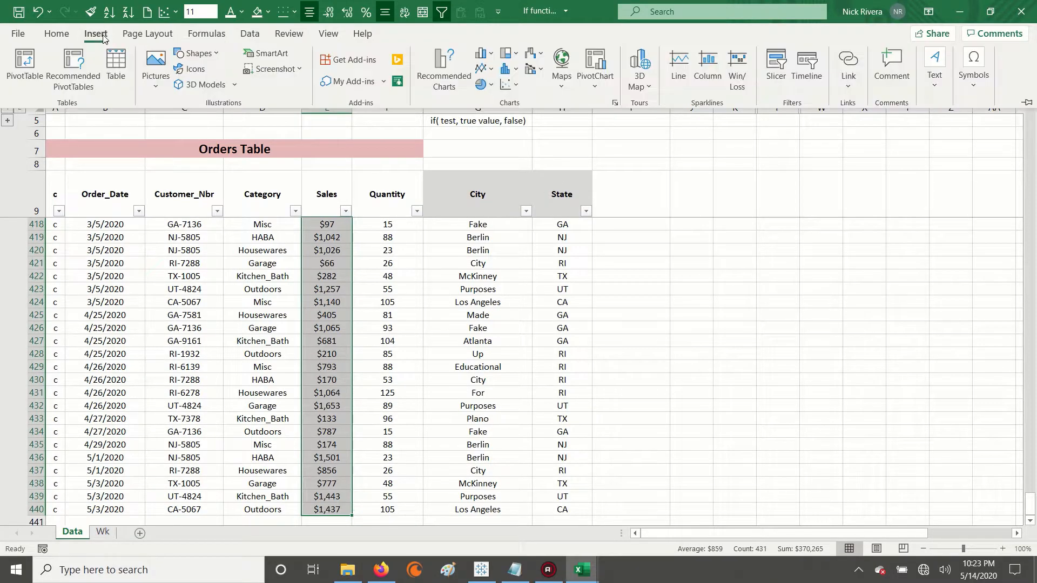
left_click(506, 84)
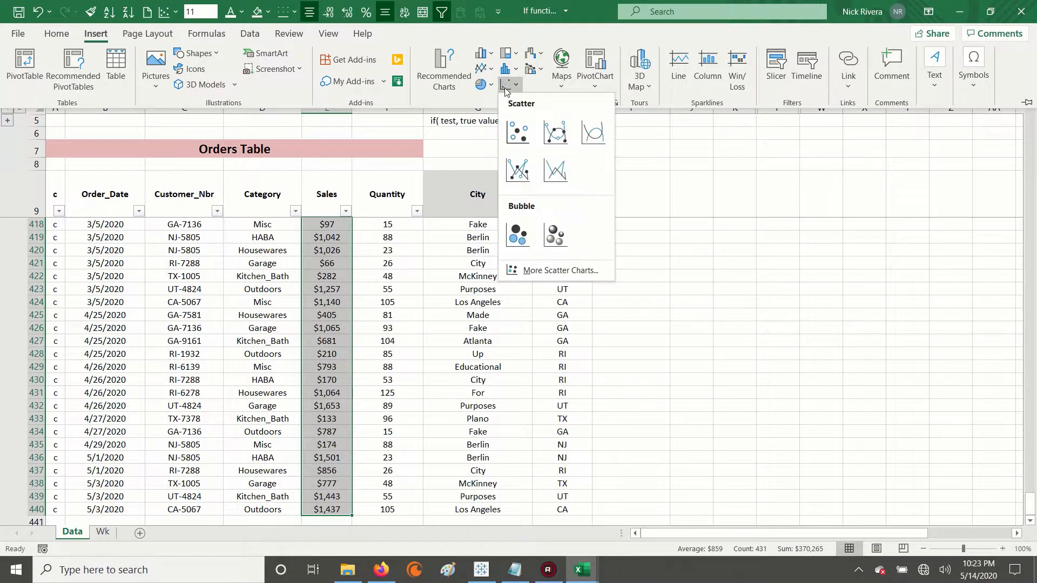
left_click(518, 129)
Move the Sales scatter chart off the table into the empty area starting around column W, near row 425.
left_click_drag(667, 120, 701, 264)
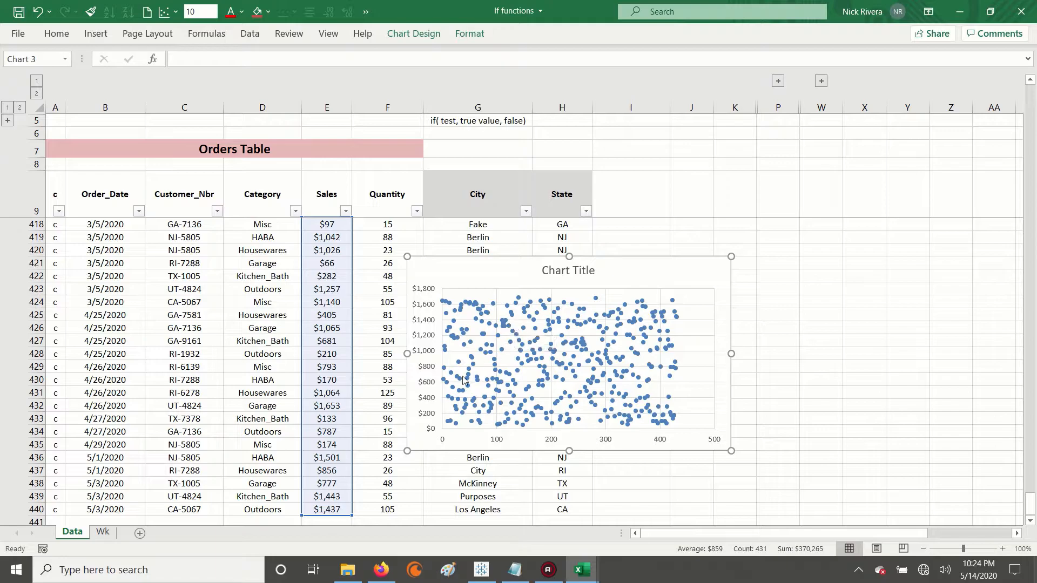
mouse_move(463, 380)
left_click(863, 308)
left_click(685, 277)
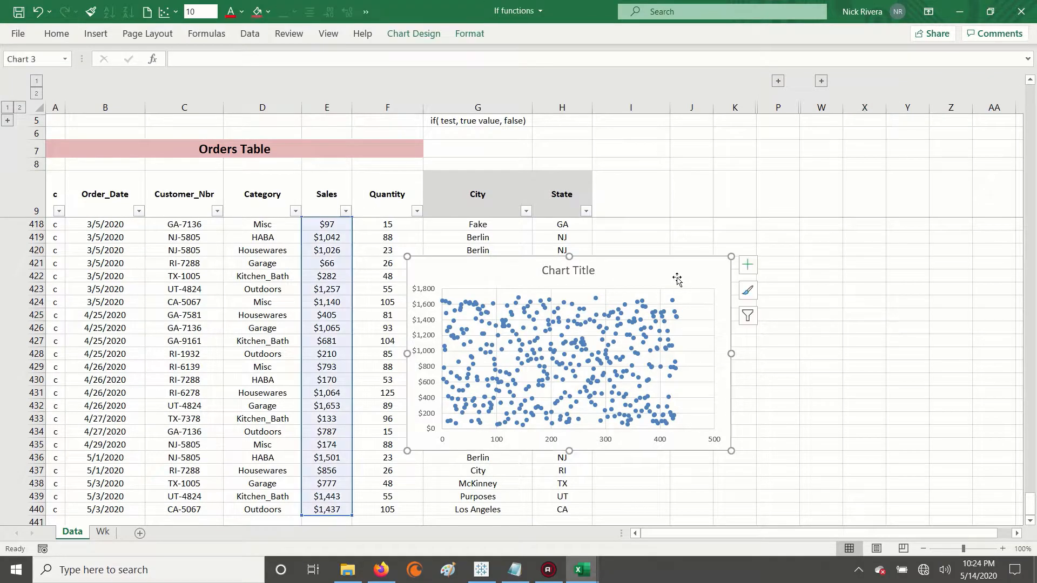
left_click_drag(422, 267, 847, 325)
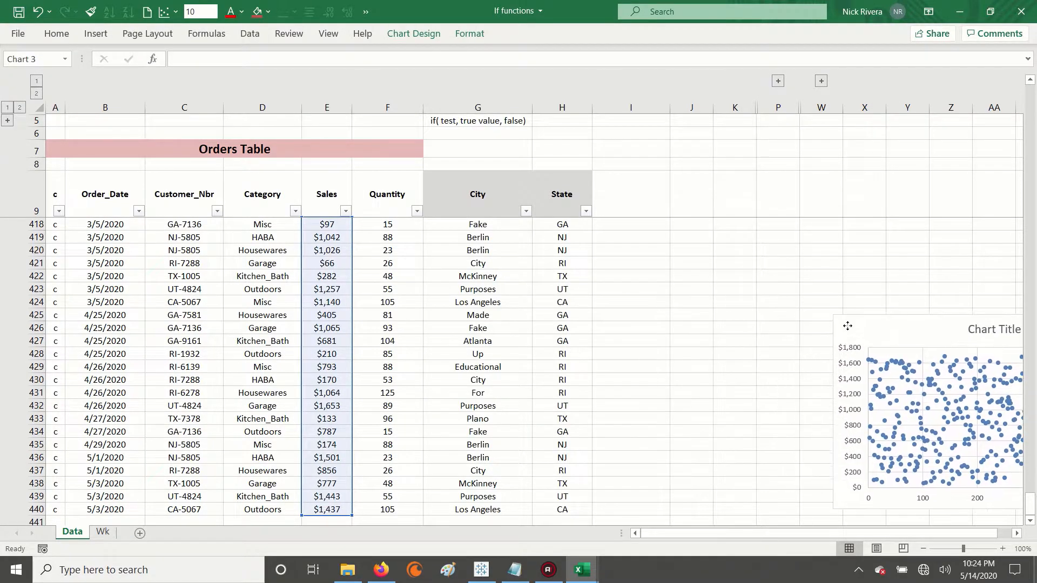
Enter the label Big Trx in cell H6 and its threshold >600 in cell I6.
left_click(571, 134)
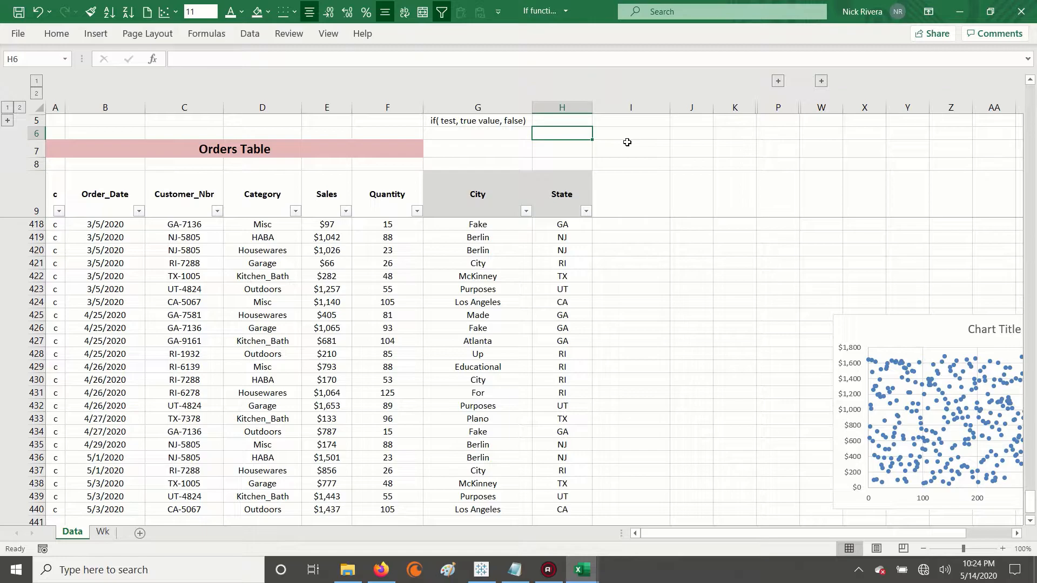
type("Big Trx")
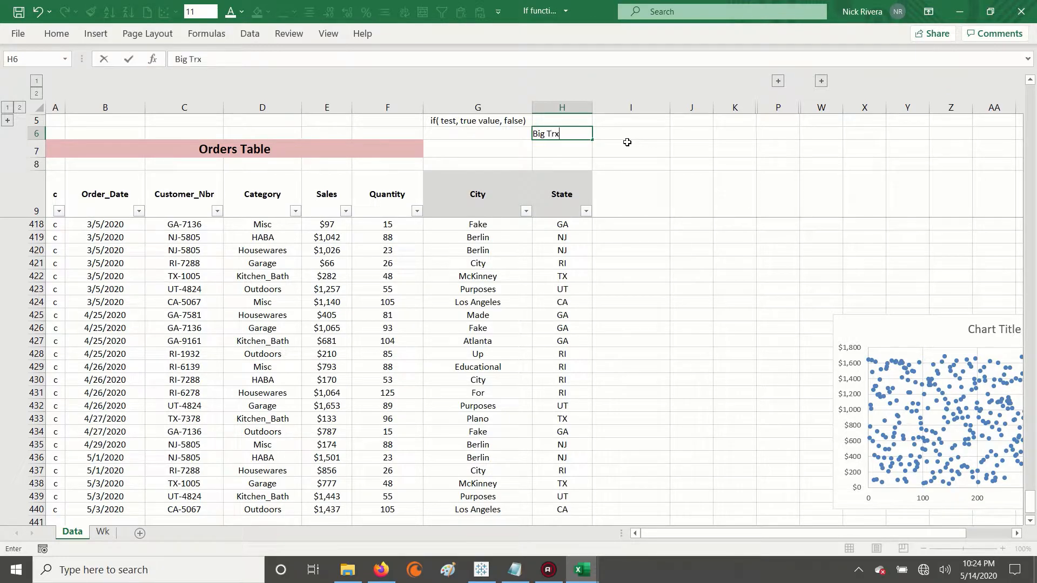
key("Tab")
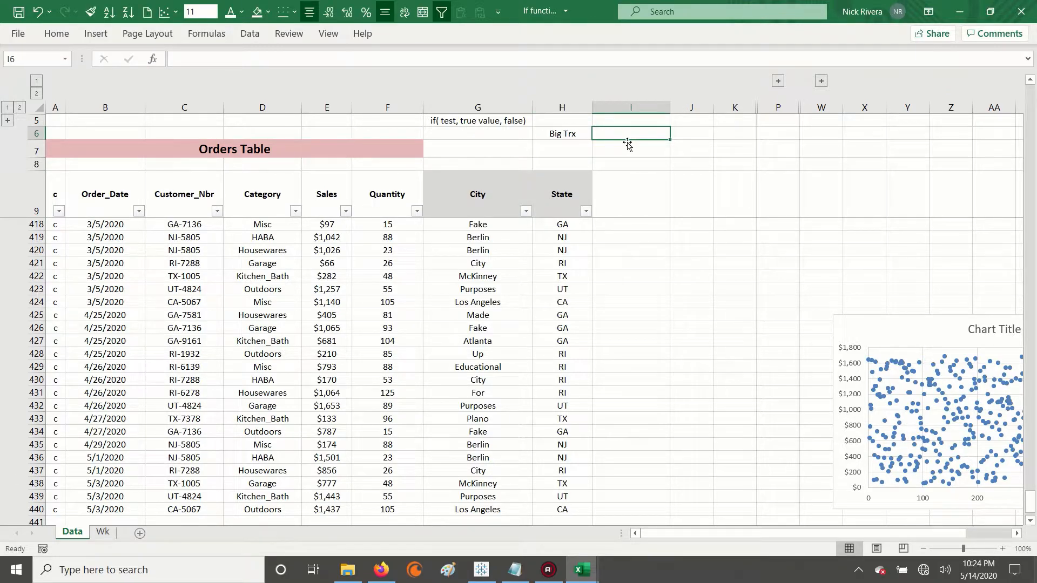
type(">600")
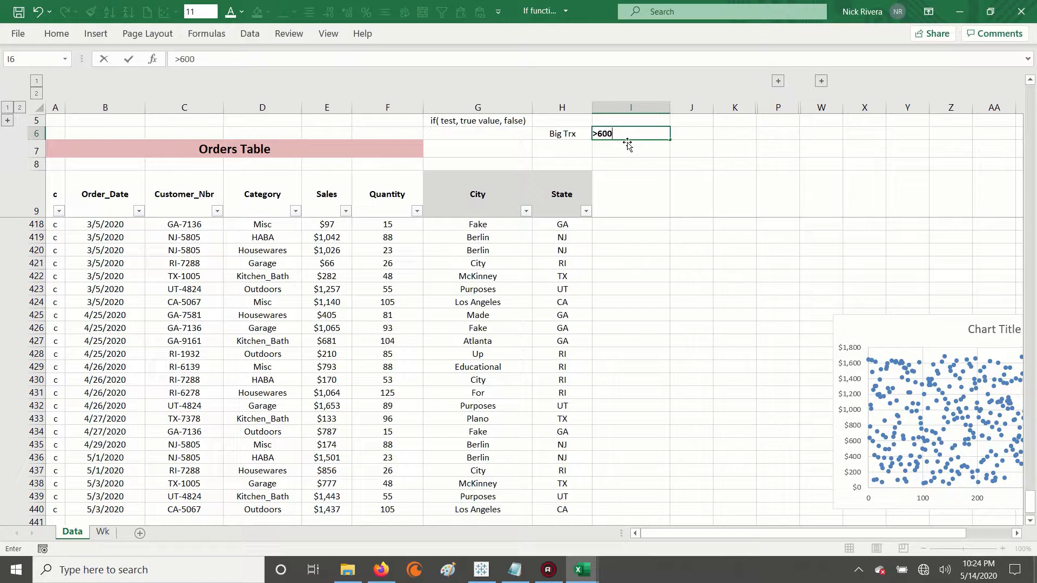
key("BackSpace")
key("BackSpace")
type("00")
key("Return")
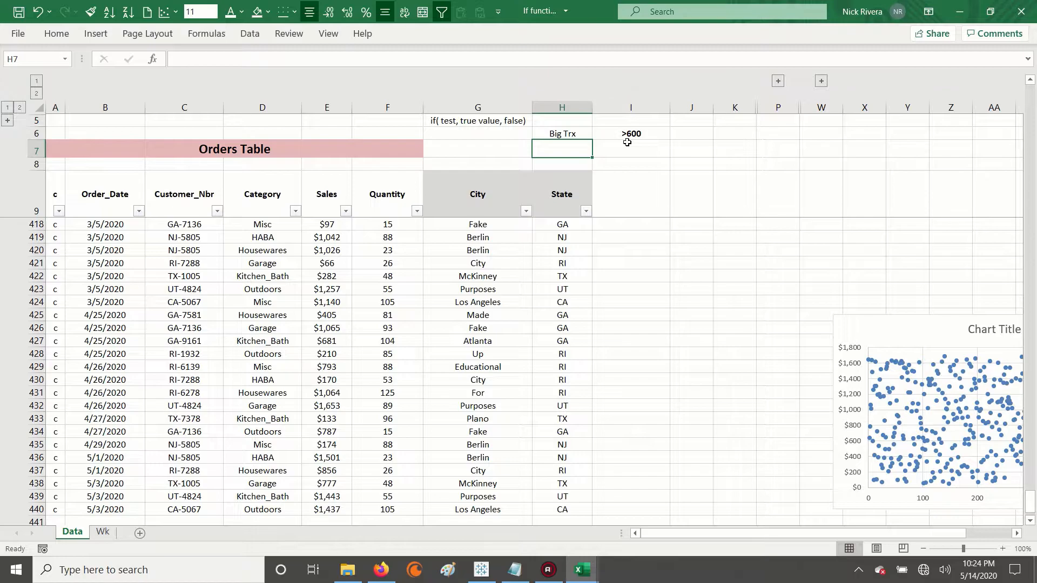
Enter the label Small Trx in cell H7 and its threshold <=600 in cell I7.
type("Small Trx")
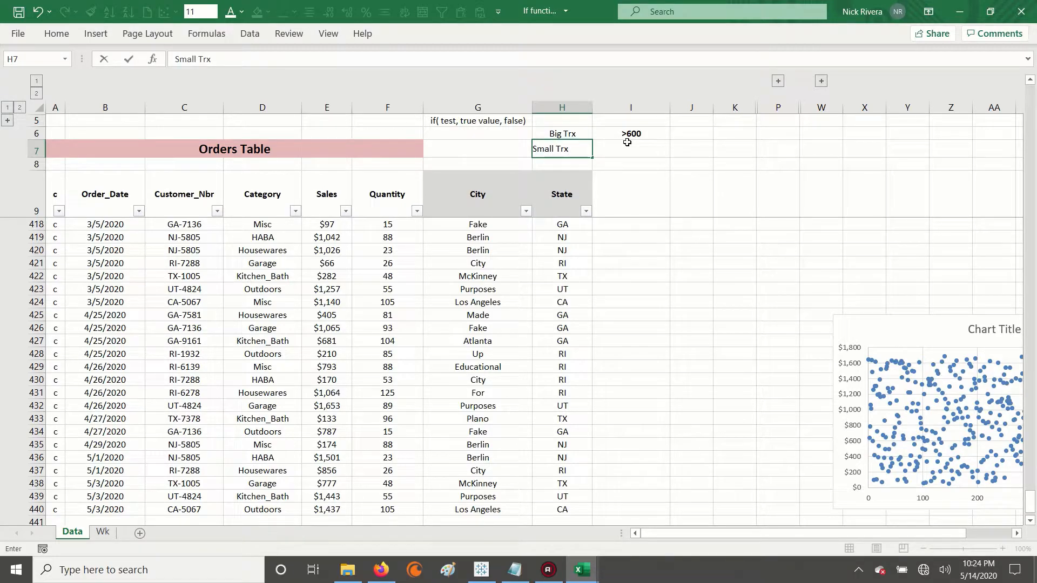
left_click(627, 144)
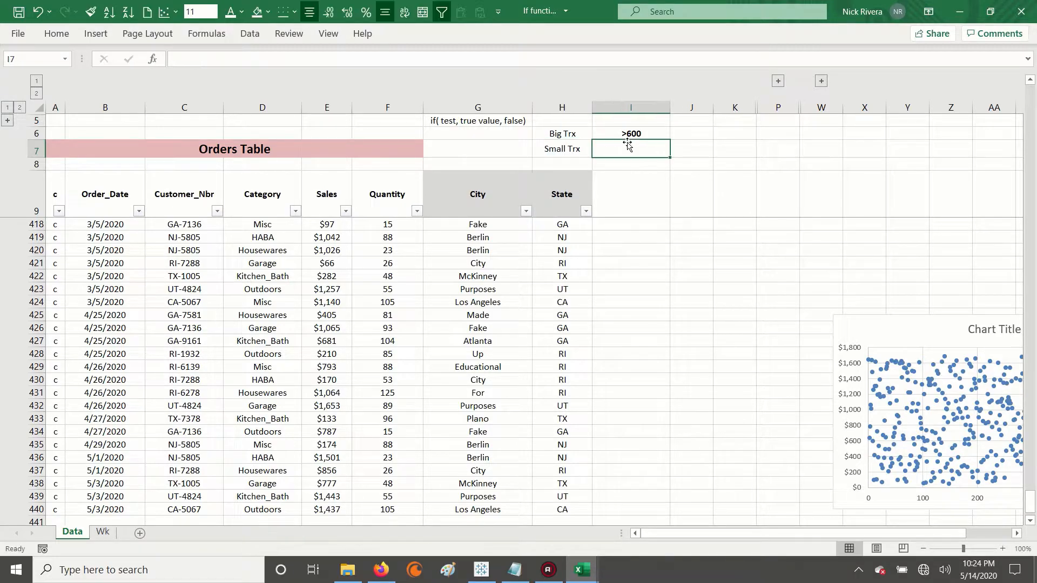
type("<")
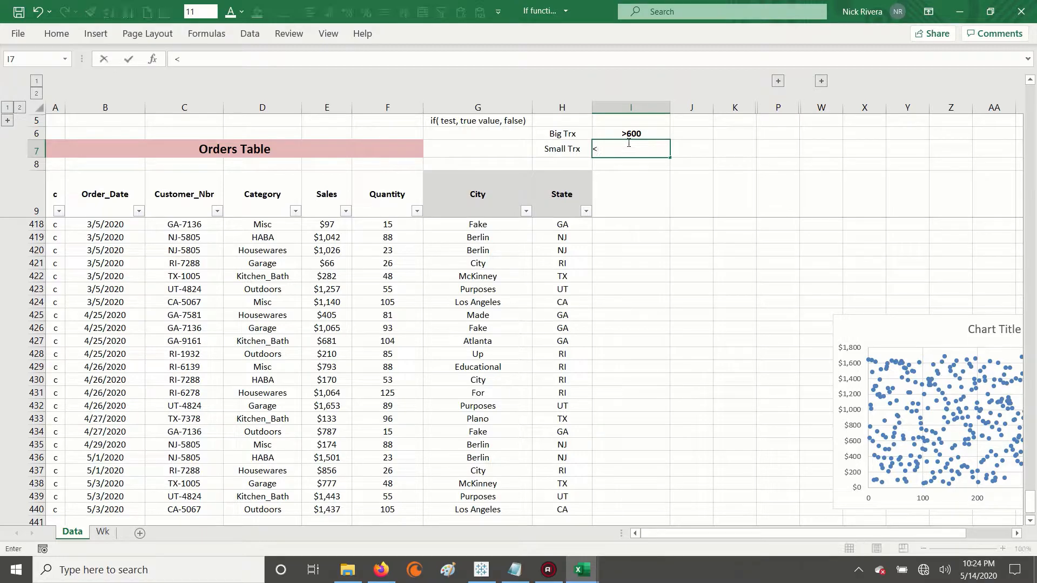
type("=600")
key("Left")
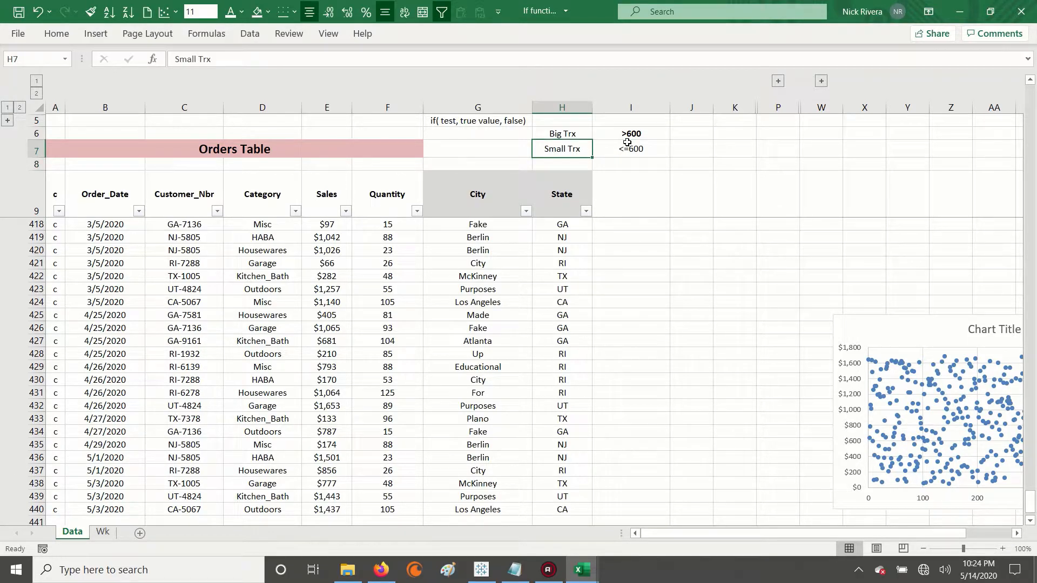
left_click_drag(560, 133, 628, 134)
left_click_drag(564, 149, 632, 150)
left_click(563, 133)
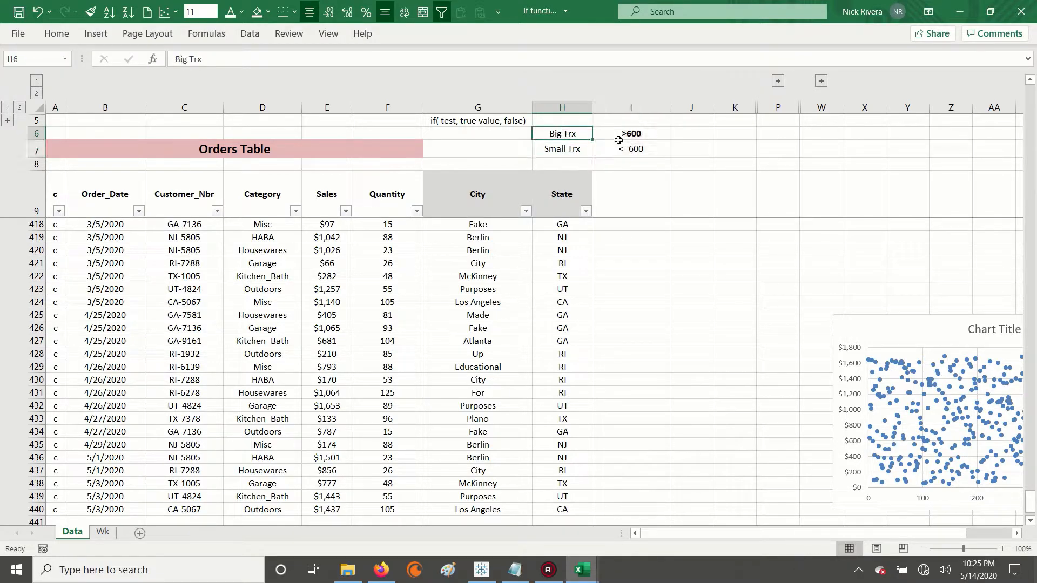
left_click(648, 136)
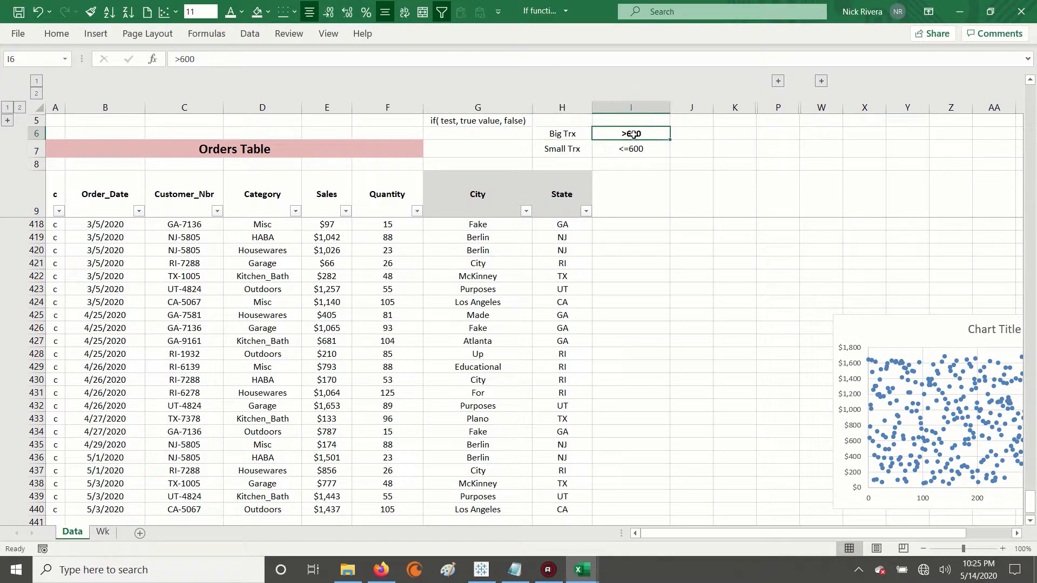
Add the column header Trx Size in cell I9, next to the State header.
left_click(566, 197)
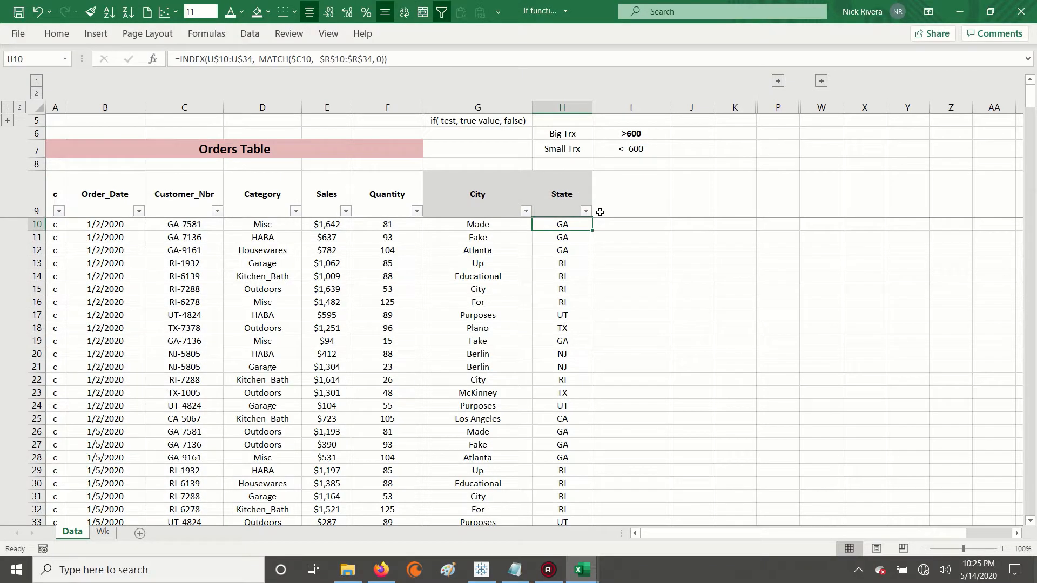
left_click(600, 213)
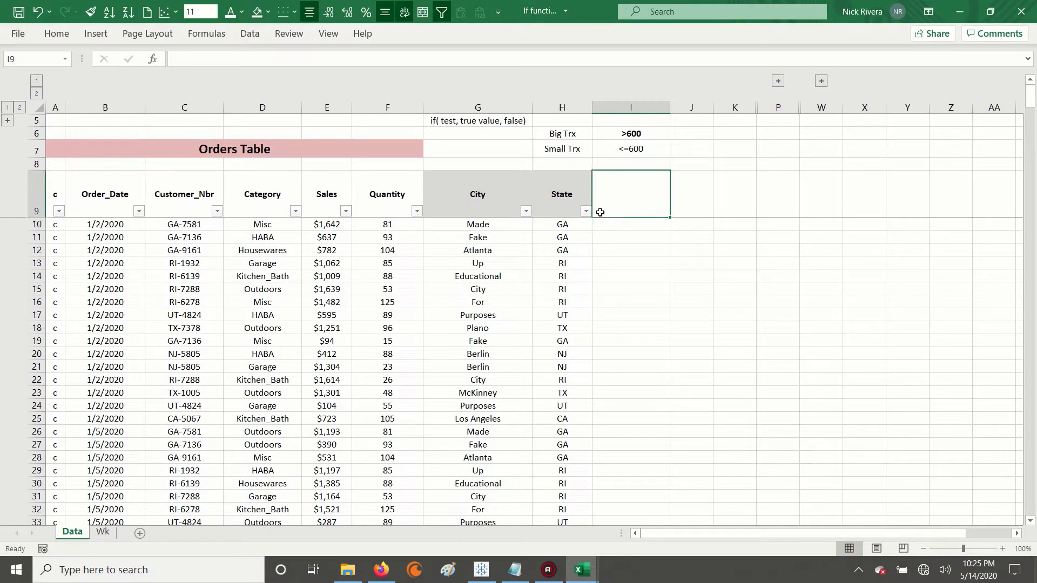
type("Trx Size")
key("Return")
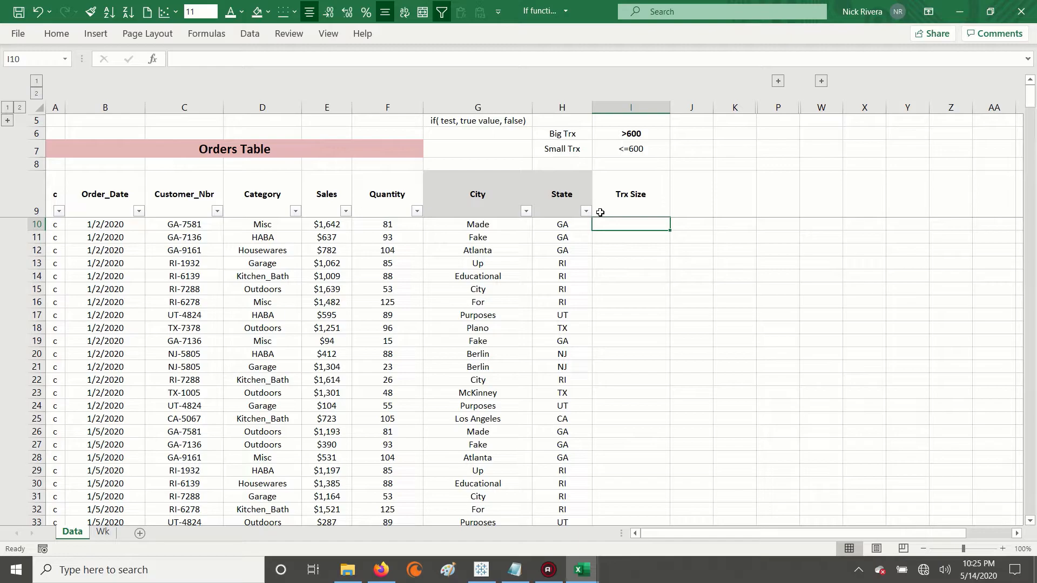
Write the formula =if(E10>600, "Big Trx", "Small Trx") in cell I10.
type("=if(")
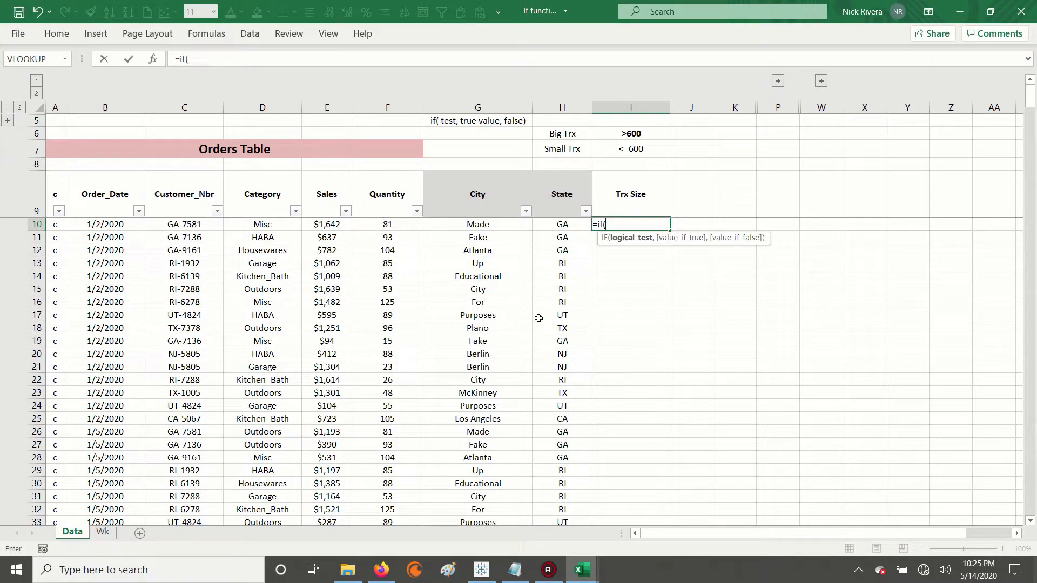
left_click(328, 224)
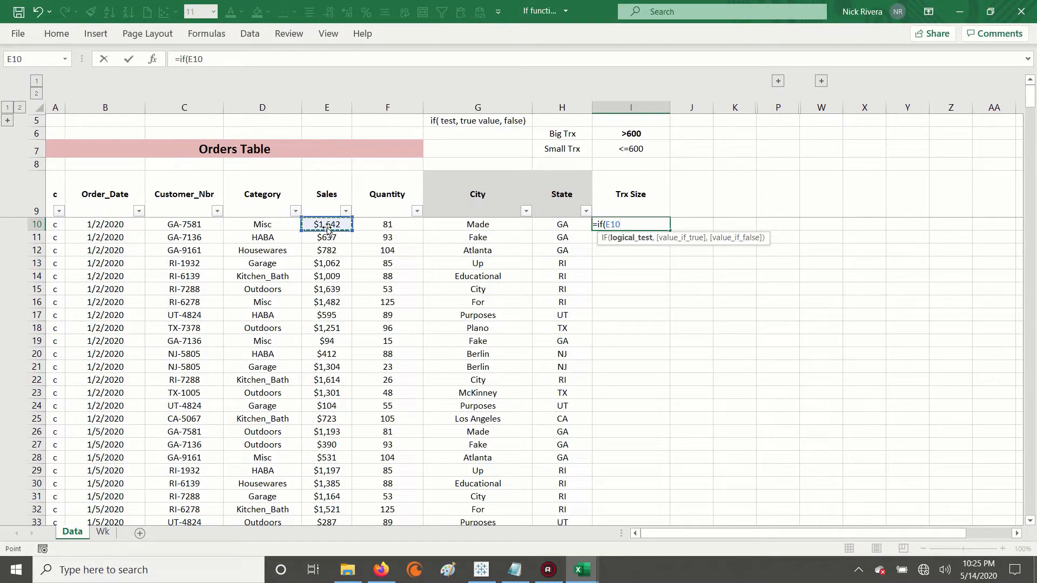
type(">600")
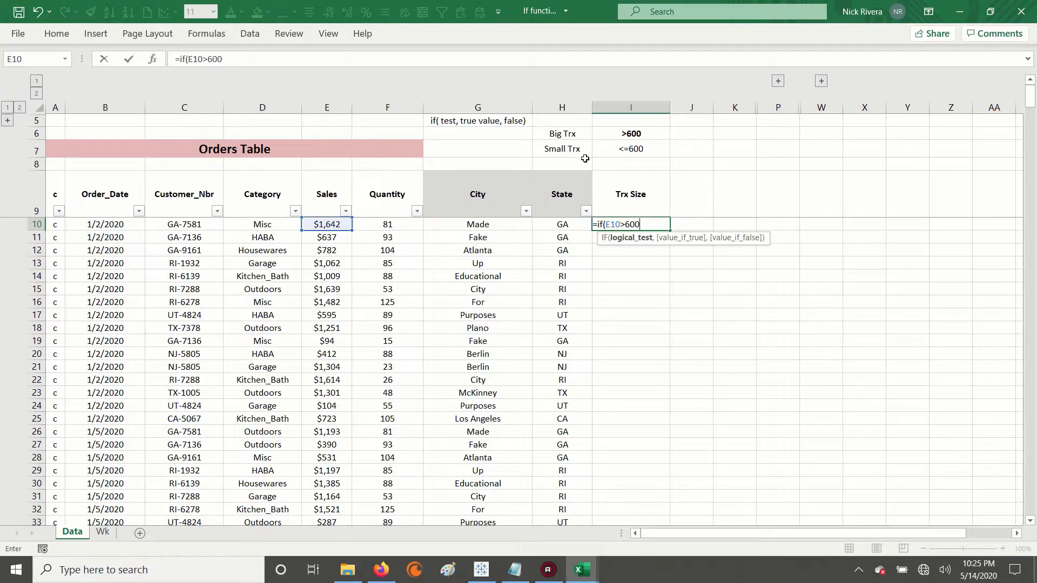
type(",")
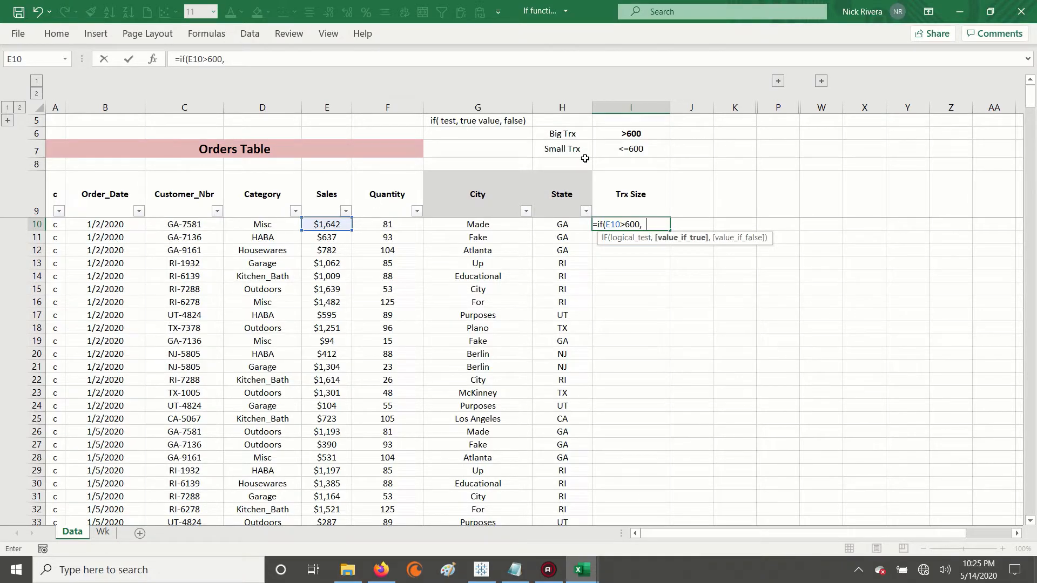
type("  \"Big Trx")
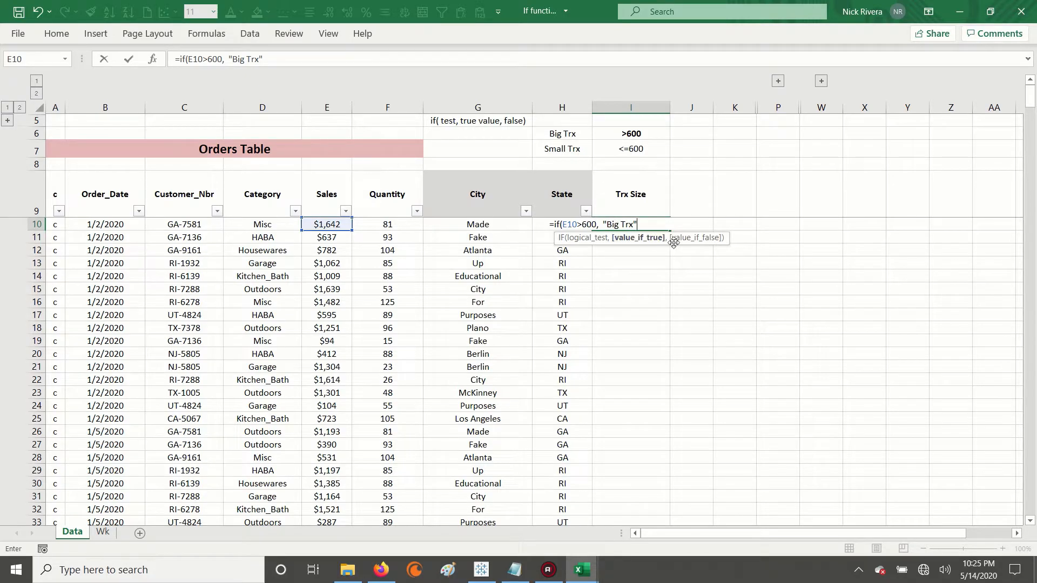
type(", ")
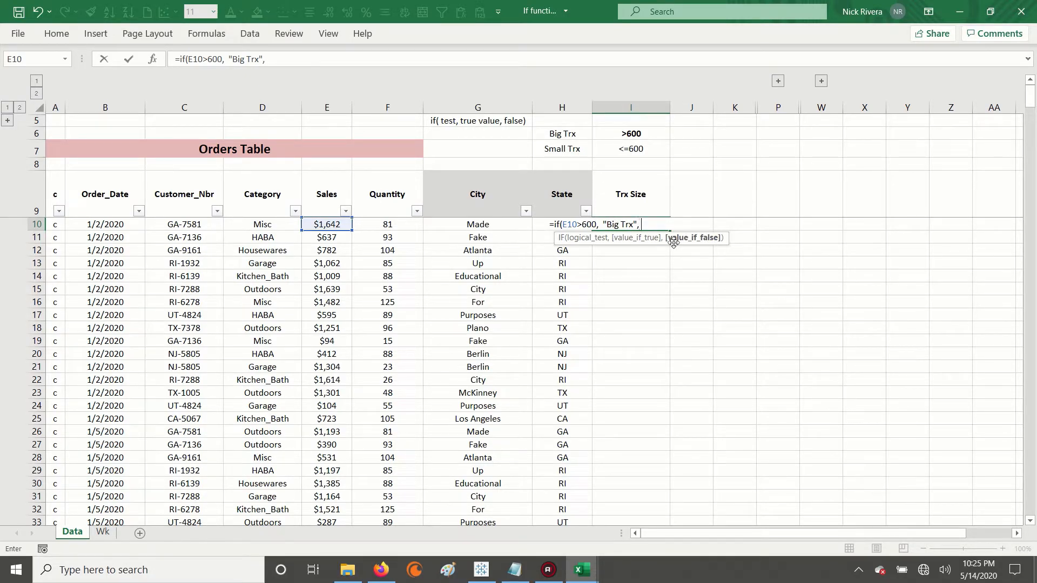
type("\"Small Trx")
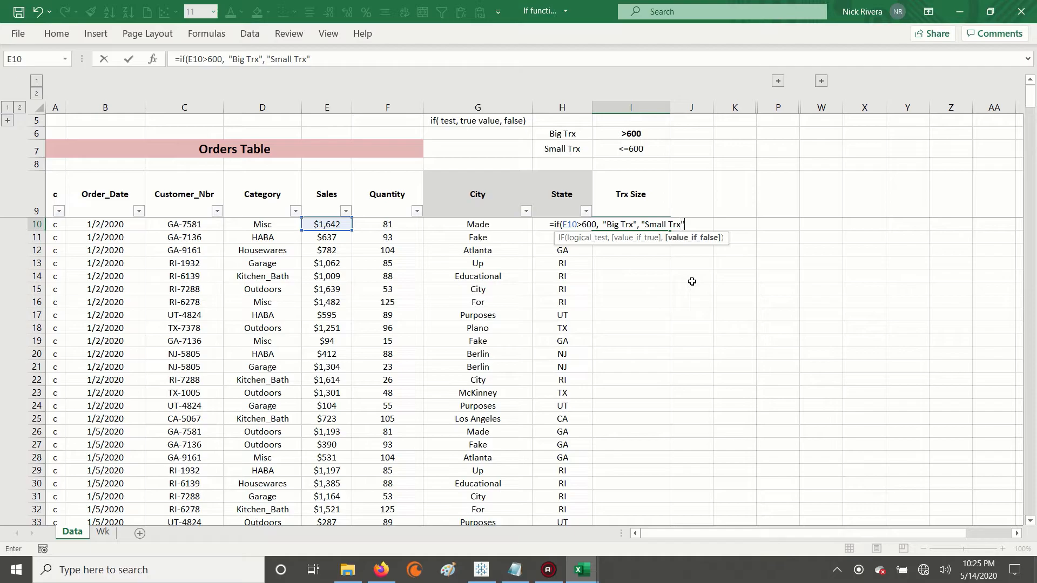
type("\")")
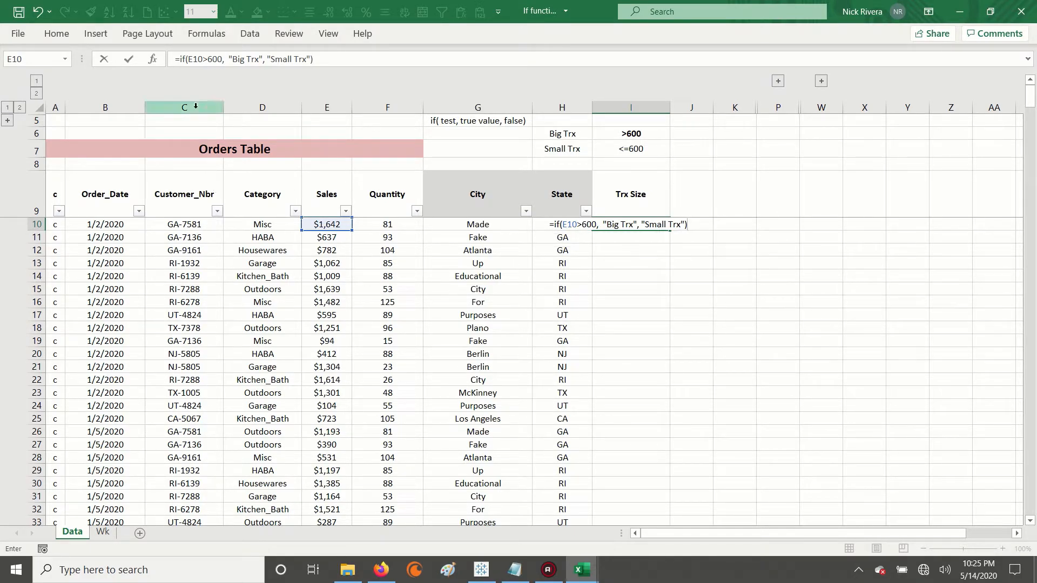
Review the test, true-value and false-value arguments of the IF formula in I10 and commit it.
left_click_drag(562, 225, 595, 224)
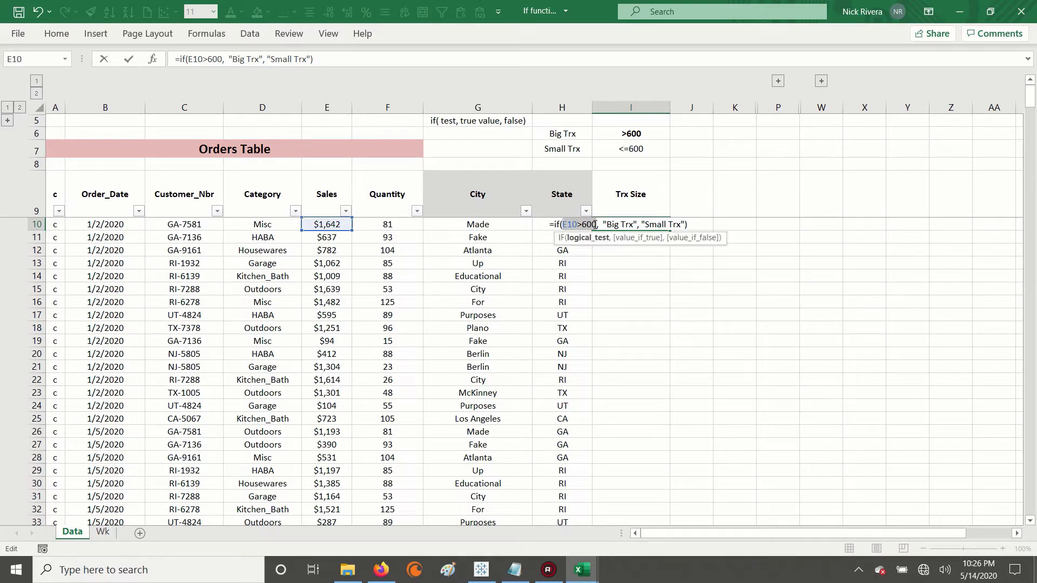
left_click_drag(602, 224, 685, 223)
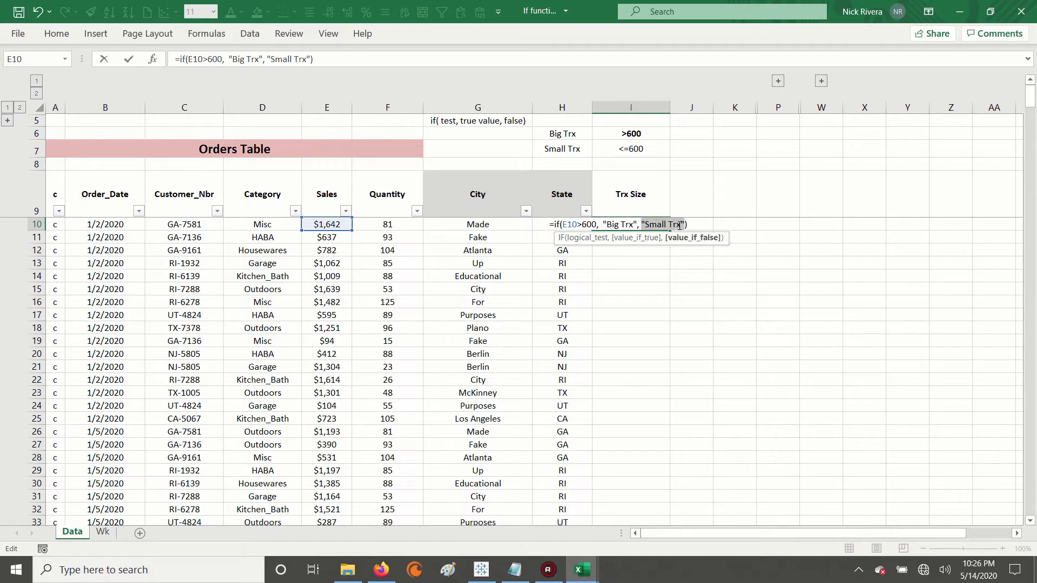
left_click_drag(563, 224, 596, 224)
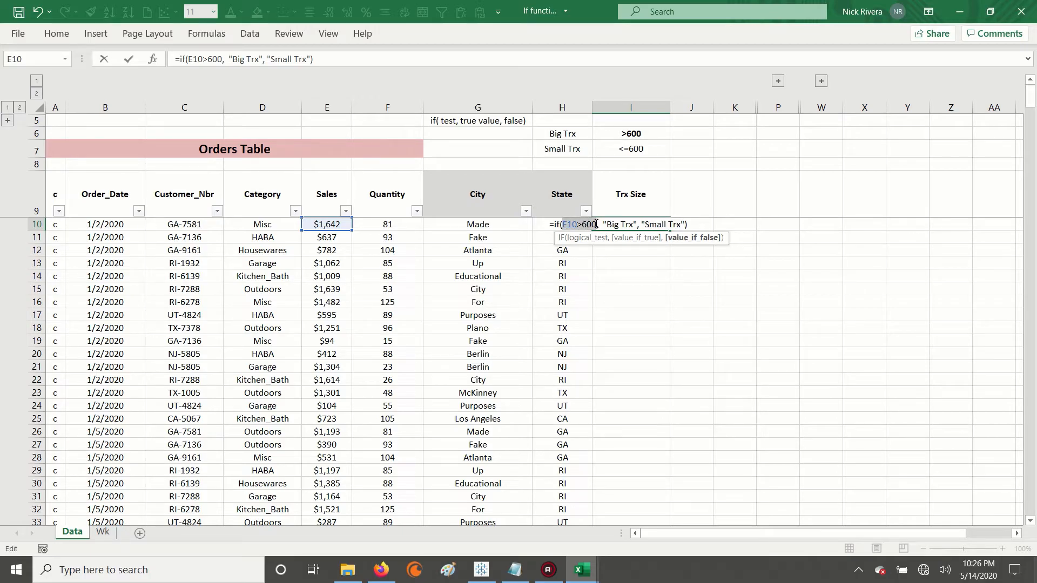
left_click_drag(601, 225, 638, 224)
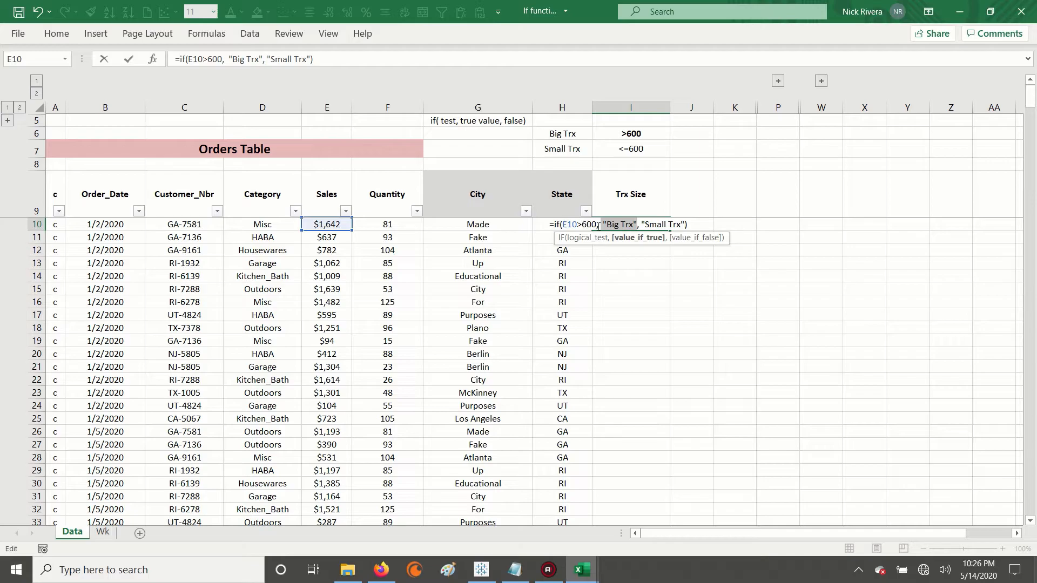
left_click_drag(642, 223, 681, 224)
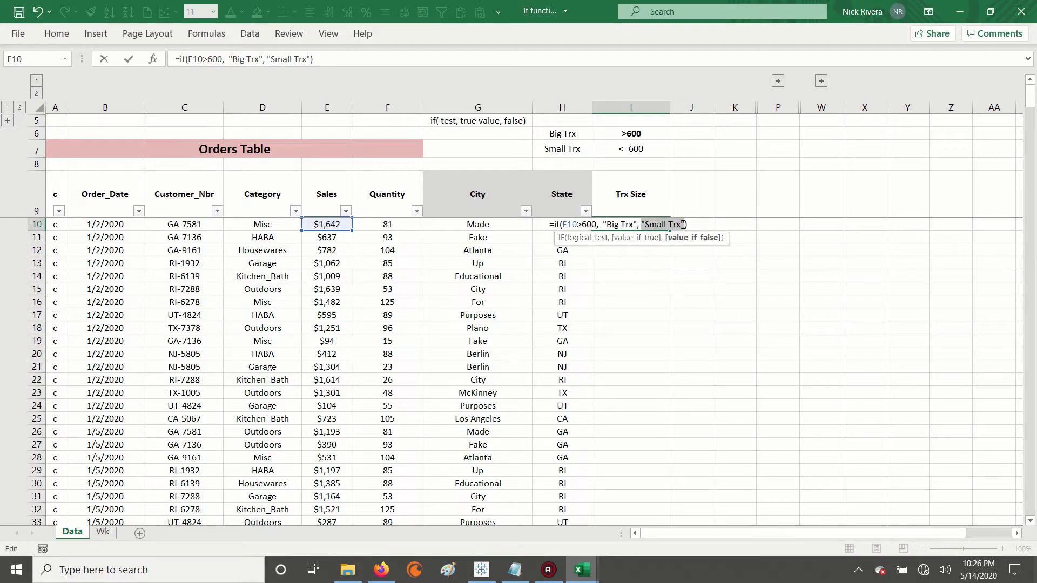
left_click(611, 224)
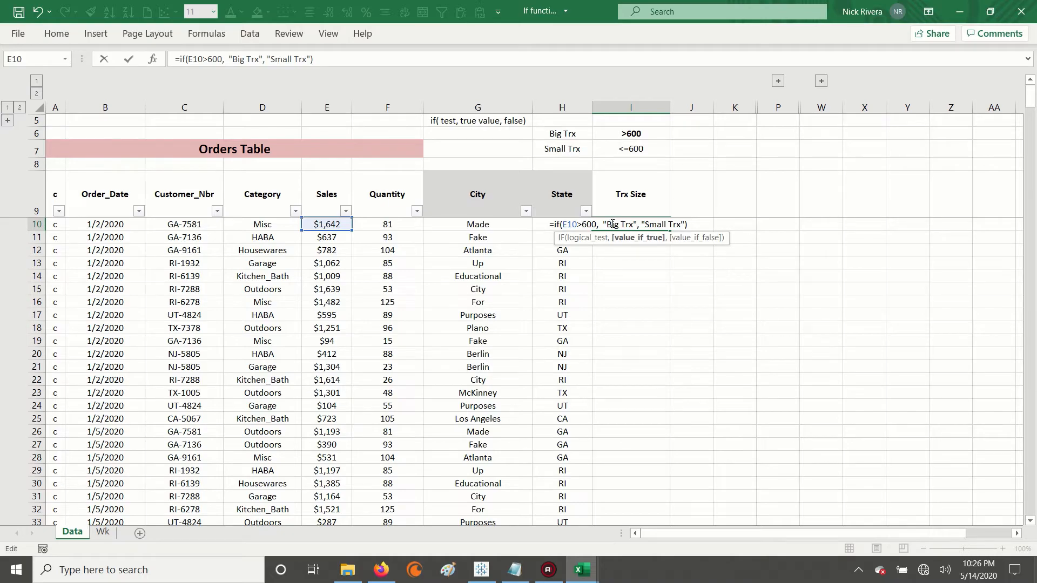
key("Return")
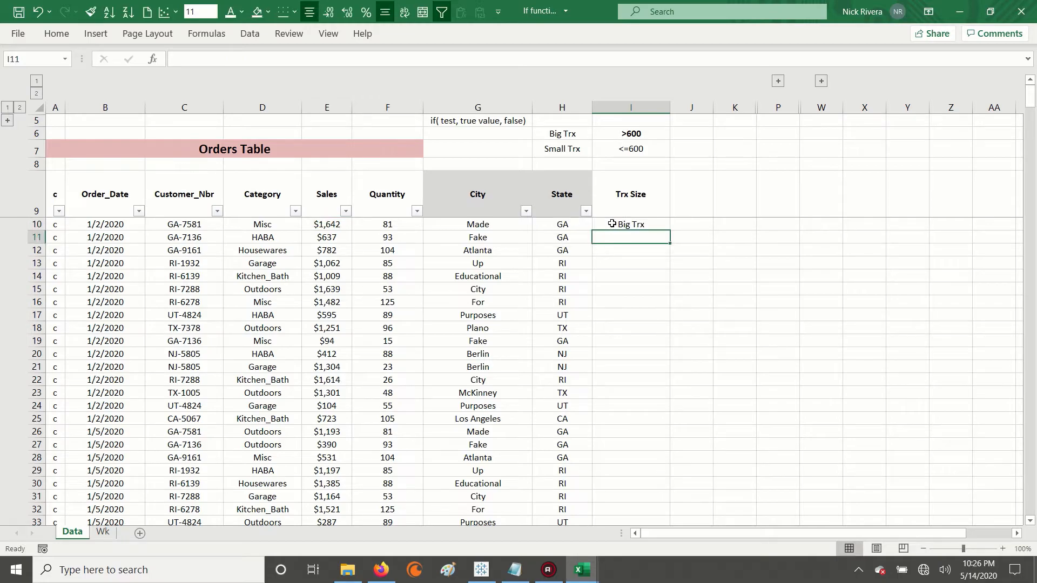
Check the Sales amounts in E11 and E12 against the big-transaction threshold.
left_click(612, 223)
key("Return")
key("Left")
key("Left")
key("Left")
key("Left")
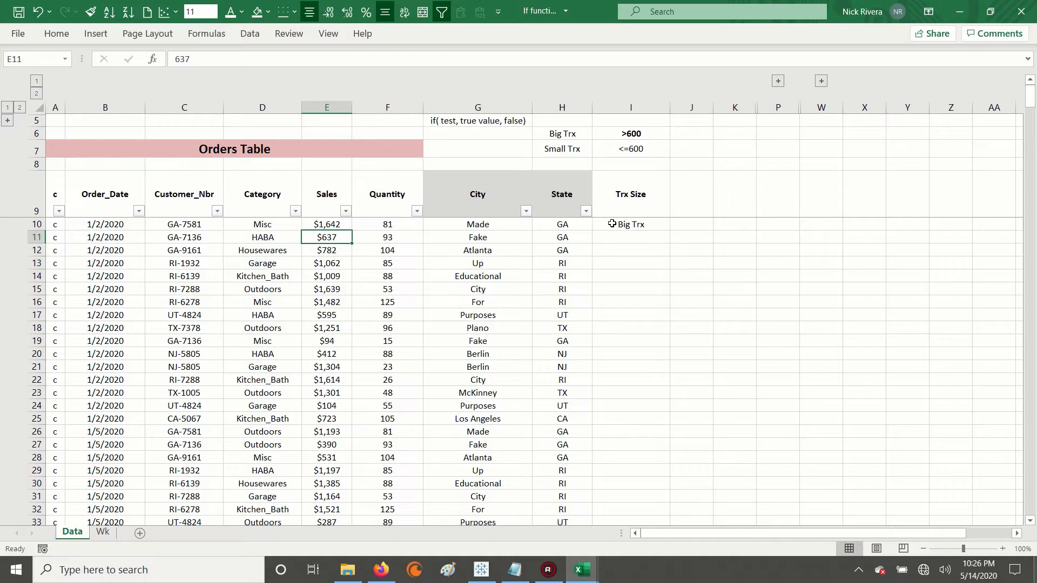
key("Down")
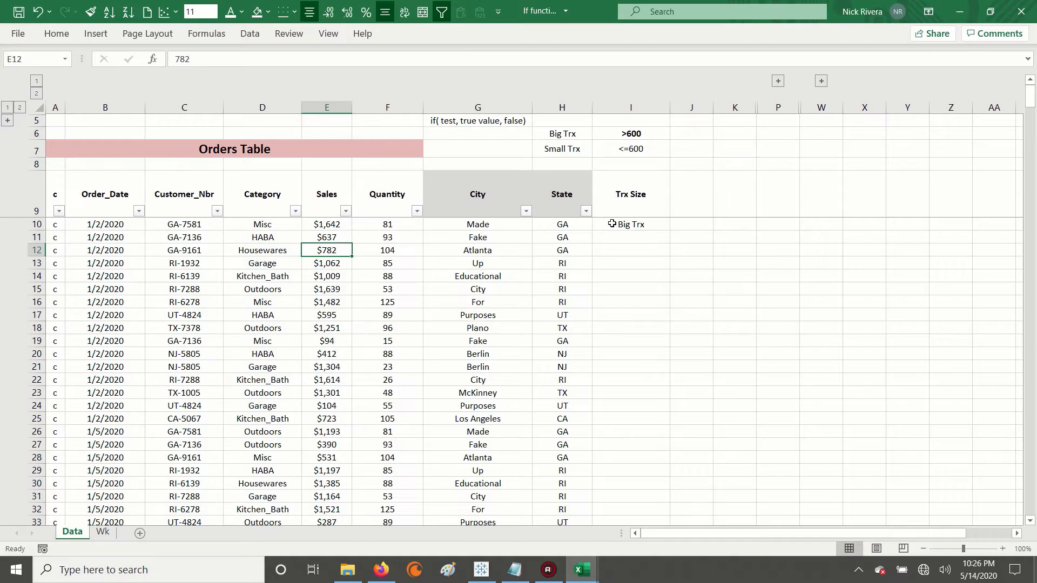
Copy the IF formula from I10 into the Trx Size cells I11 and I12.
key("Right")
key("Right")
key("Right")
key("Right")
key("Up")
key("Up")
key("ctrl+c")
key("Down")
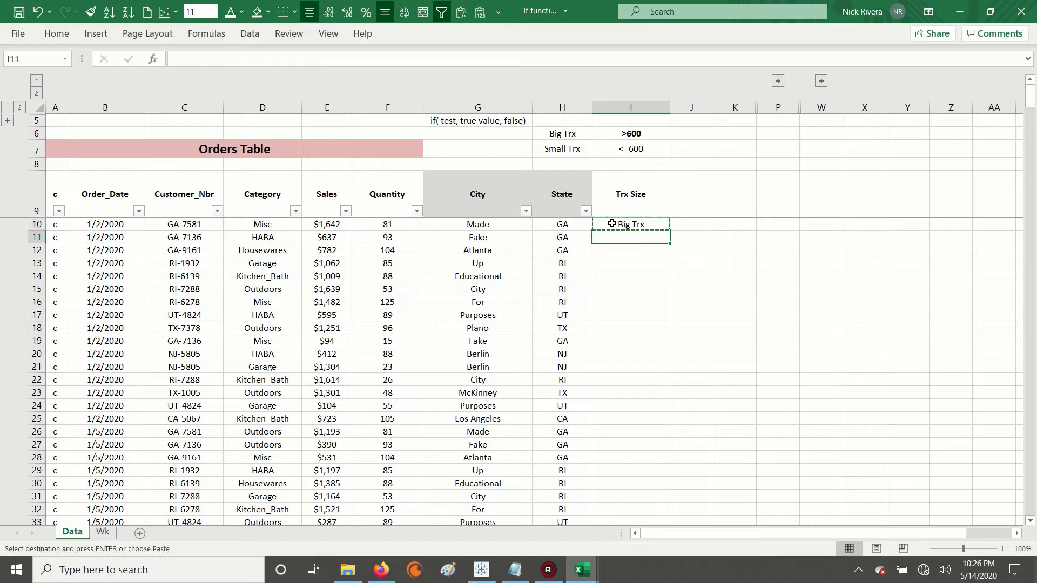
key("ctrl+v")
key("Down")
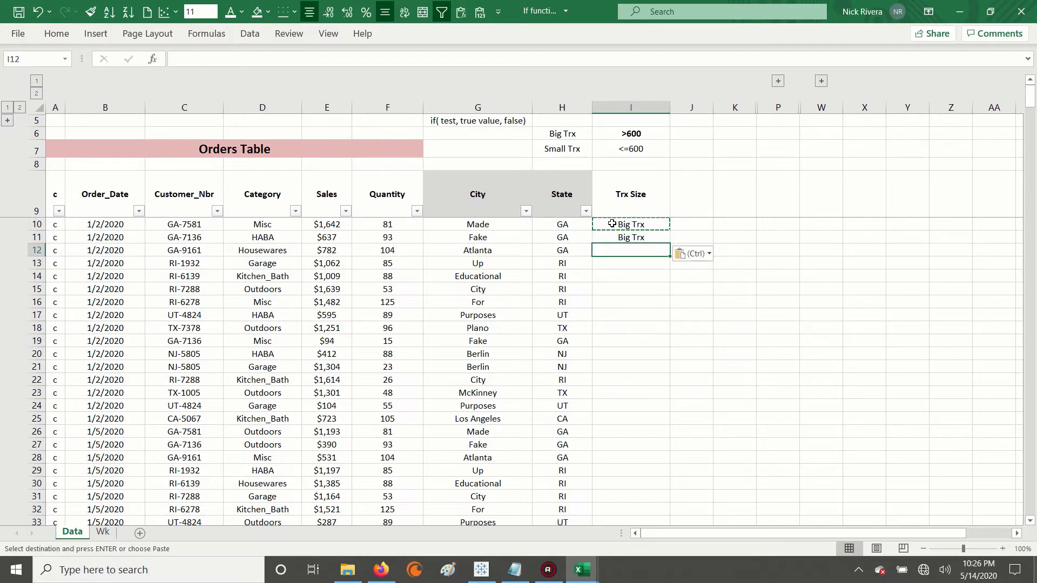
key("ctrl+v")
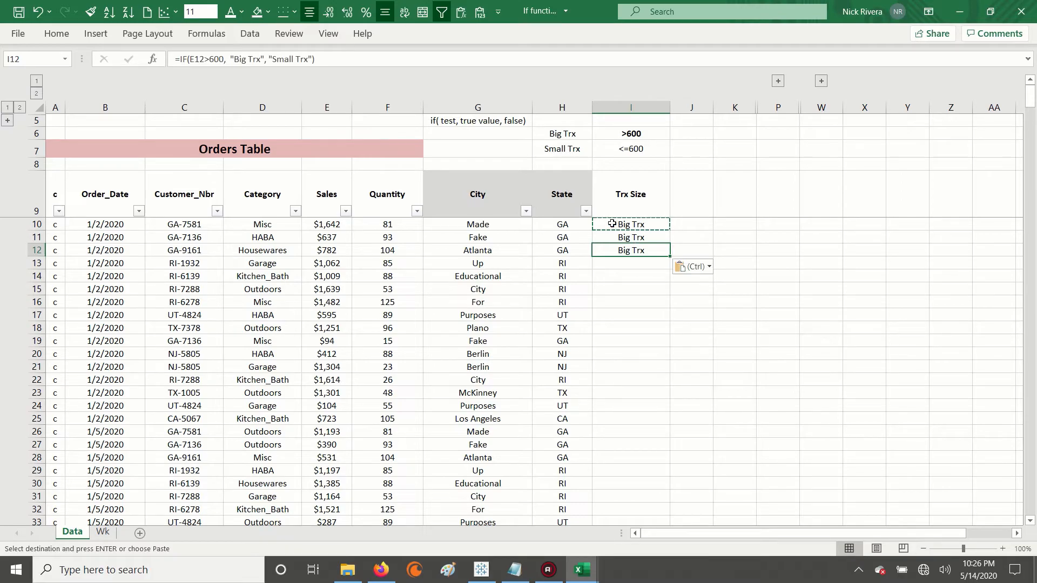
Examine the Sales amount in E17 alongside its Trx Size cell I17 to judge how the order should be classified.
key("Left")
key("Left")
key("Left")
key("Left")
key("Down")
key("Down")
key("Down")
key("Down")
key("Down")
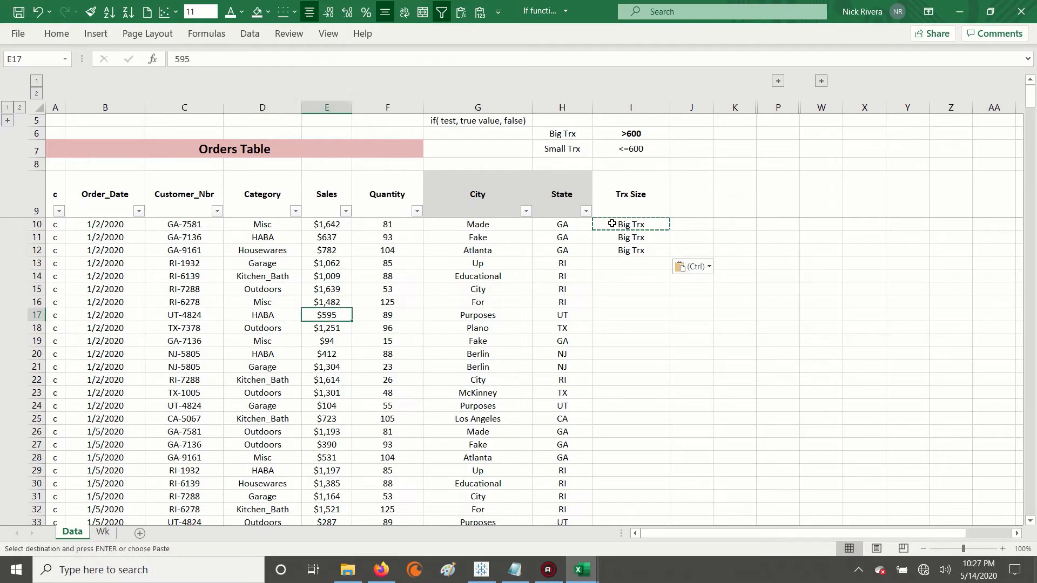
key("Right")
key("Right")
key("Right")
key("Right")
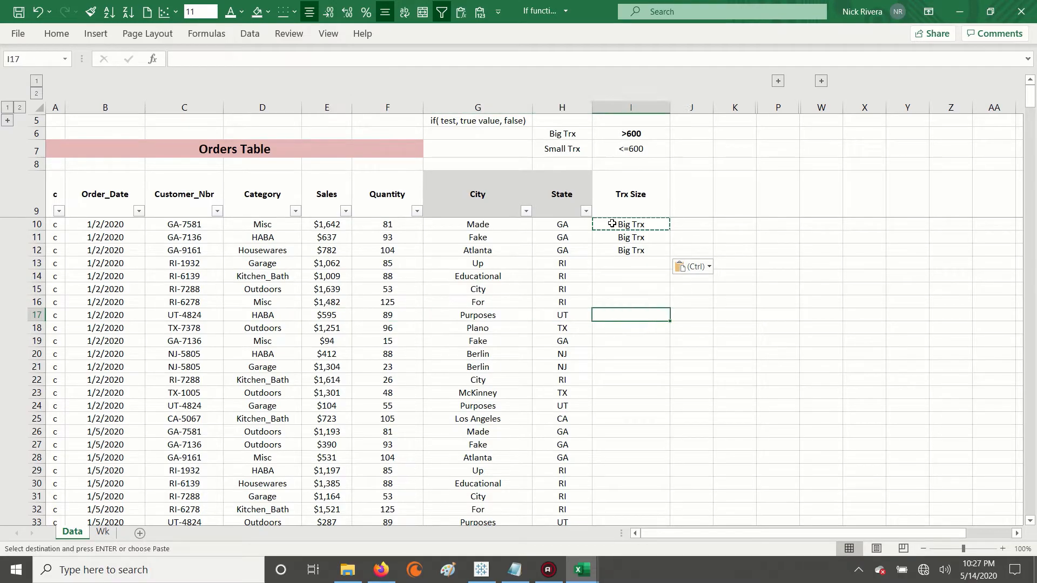
key("Left")
key("Left")
key("Left")
key("Left")
key("Right")
key("Right")
key("Right")
key("Right")
key("Left")
key("Left")
key("Left")
key("Left")
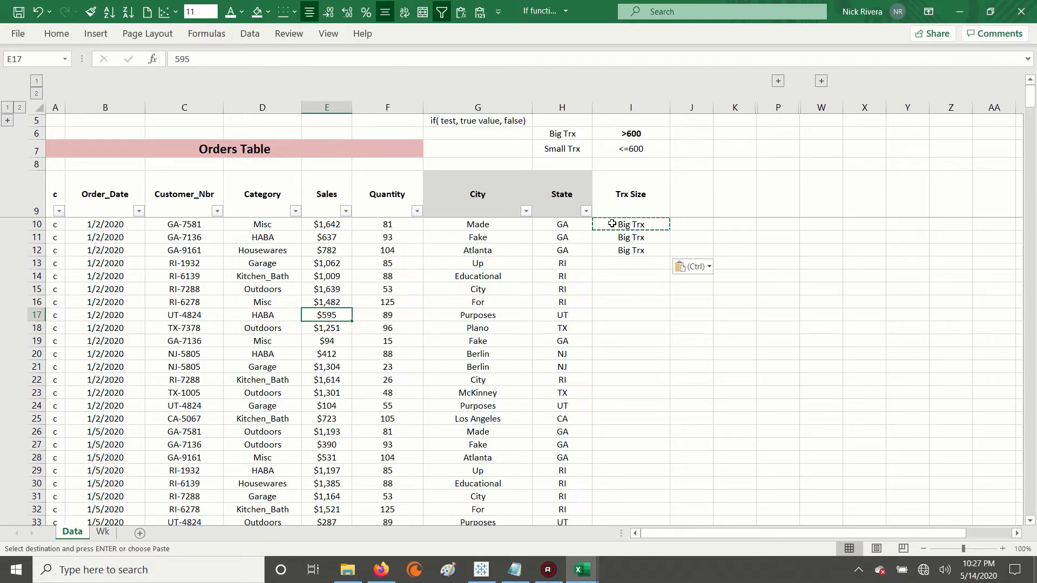
Paste the copied IF formula into the Trx Size cell I17.
key("Right")
key("Right")
key("Right")
key("Right")
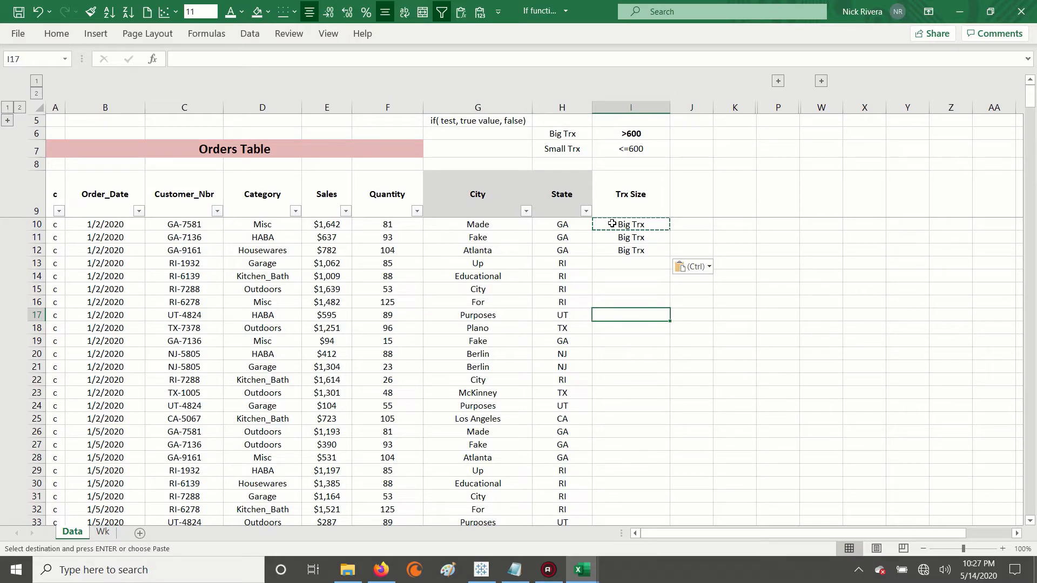
key("ctrl+v")
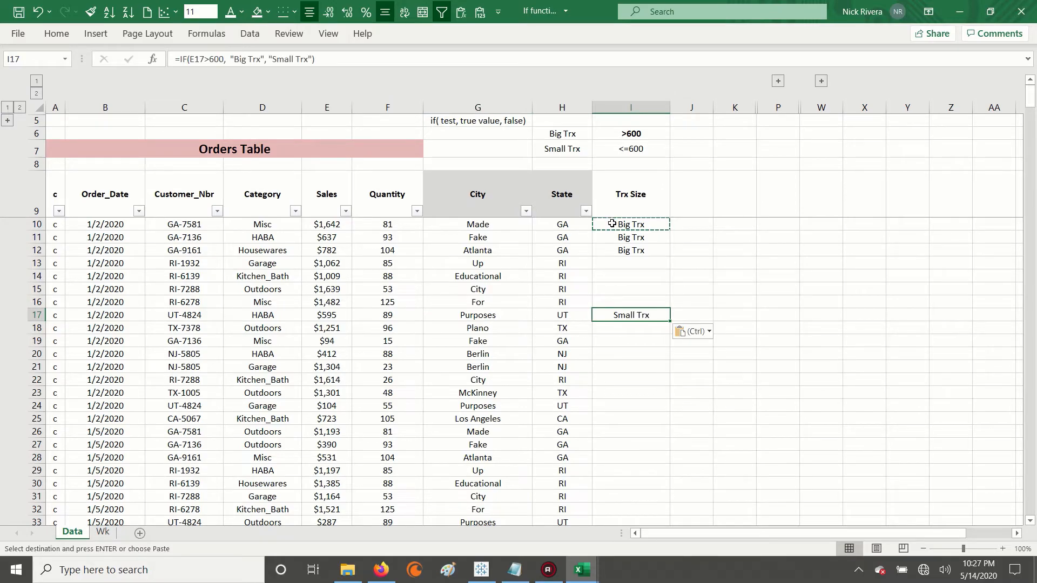
Check the Sales amount in E20 and paste the copied IF formula into the Trx Size cells I19 and I20.
key("Down")
key("Down")
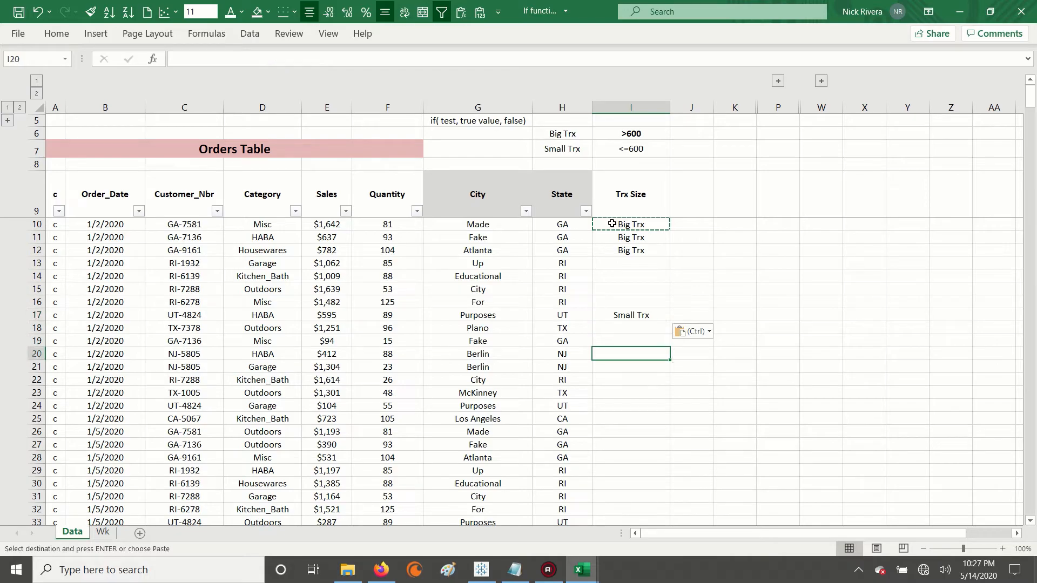
key("Left")
key("Left")
key("Left")
key("Left")
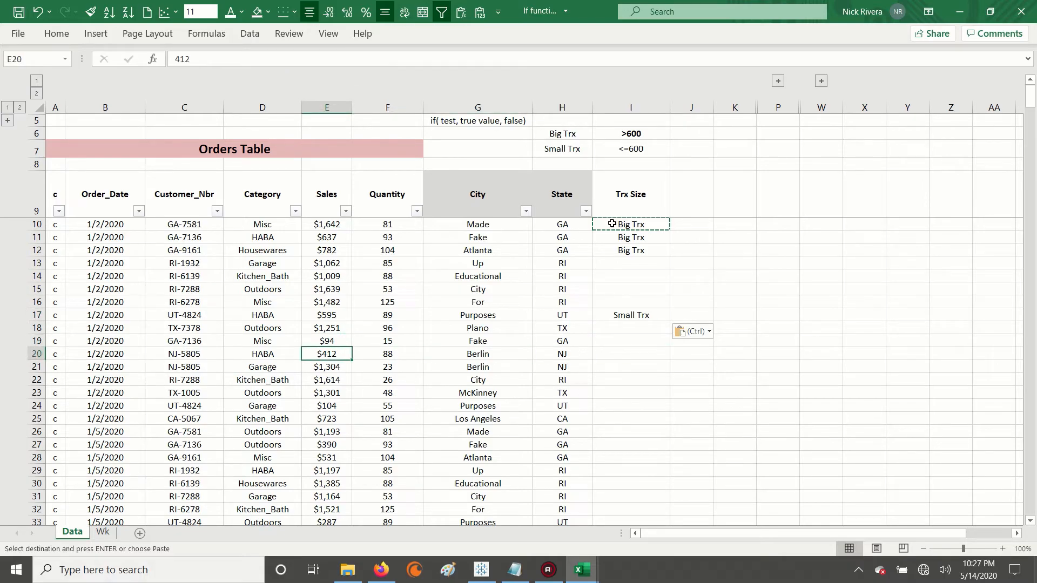
key("Right")
key("Right")
key("Right")
key("Right")
key("shift+Down")
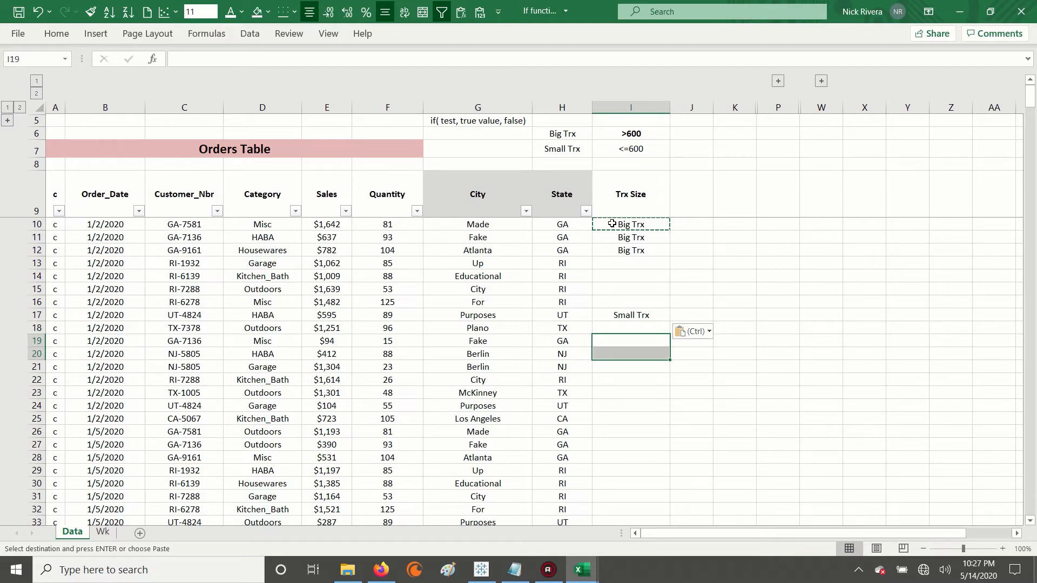
key("ctrl+v")
Copy the IF formula from I12 and paste it into the Trx Size cells of all orders, I10 through I440.
key("ctrl+Up")
key("ctrl+Up")
key("ctrl+c")
key("Left")
key("ctrl+Down")
key("Right")
key("ctrl+shift+Up")
key("ctrl+shift+Up")
key("ctrl+shift+Up")
key("ctrl+shift+Up")
key("shift+Up")
key("shift+Up")
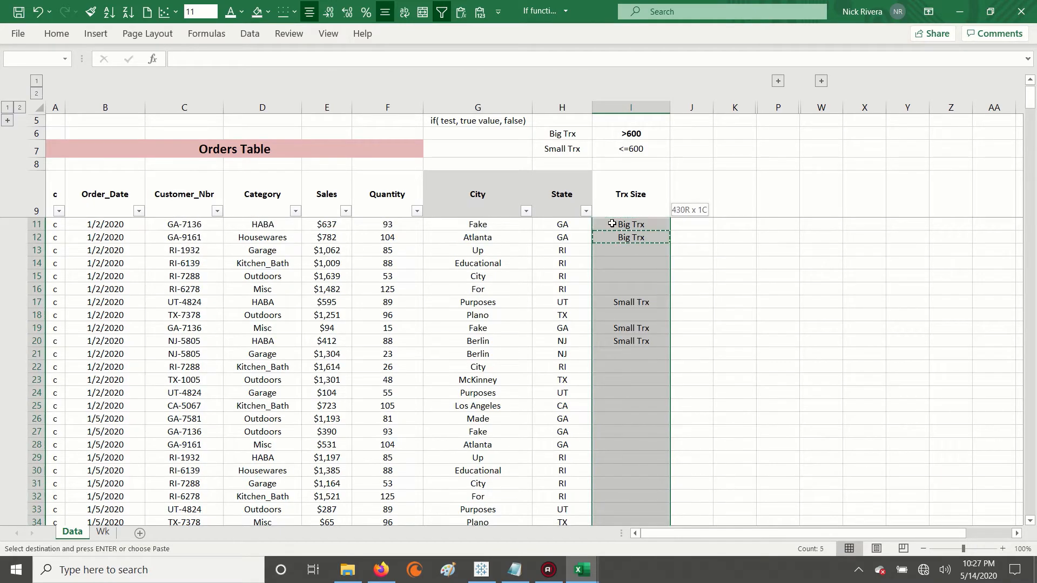
key("Return")
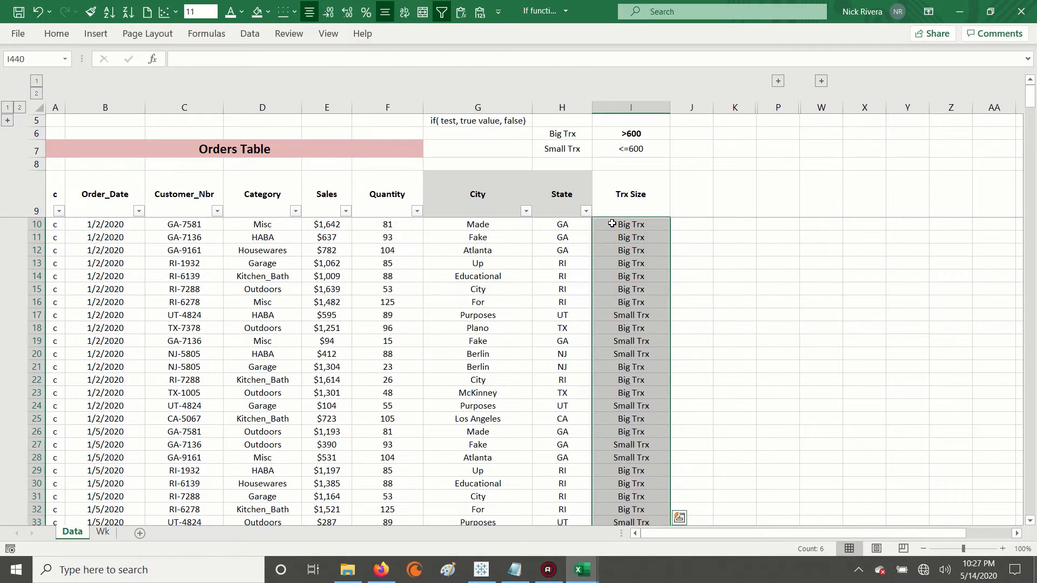
Examine the extent of the filled Trx Size column from I10 down to the last order in row 440.
key("Up")
key("Down")
key("ctrl+shift+Down")
key("shift+Down")
key("shift+Down")
key("shift+Up")
key("shift+Up")
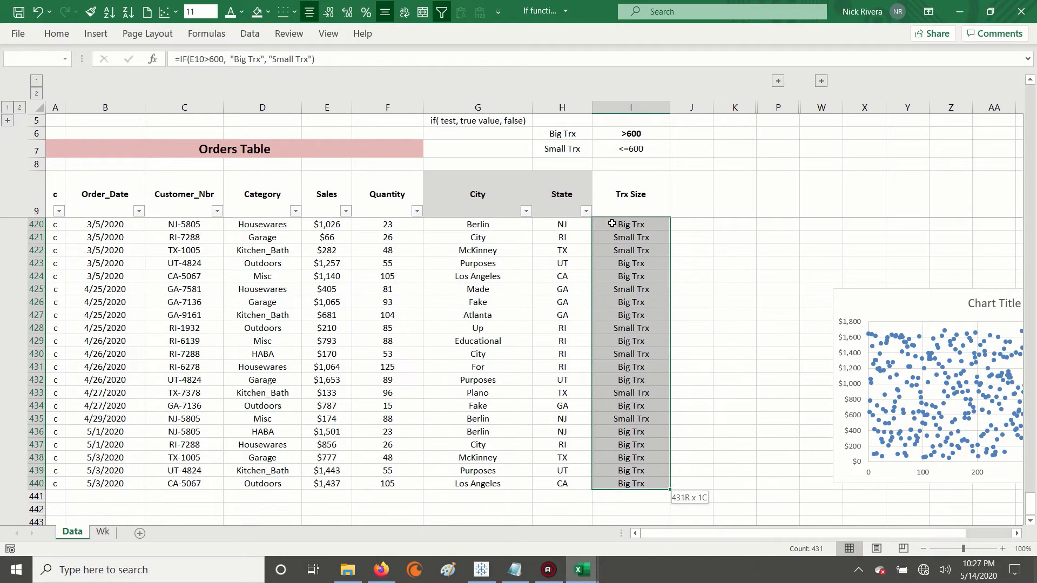
key("Up")
key("Down")
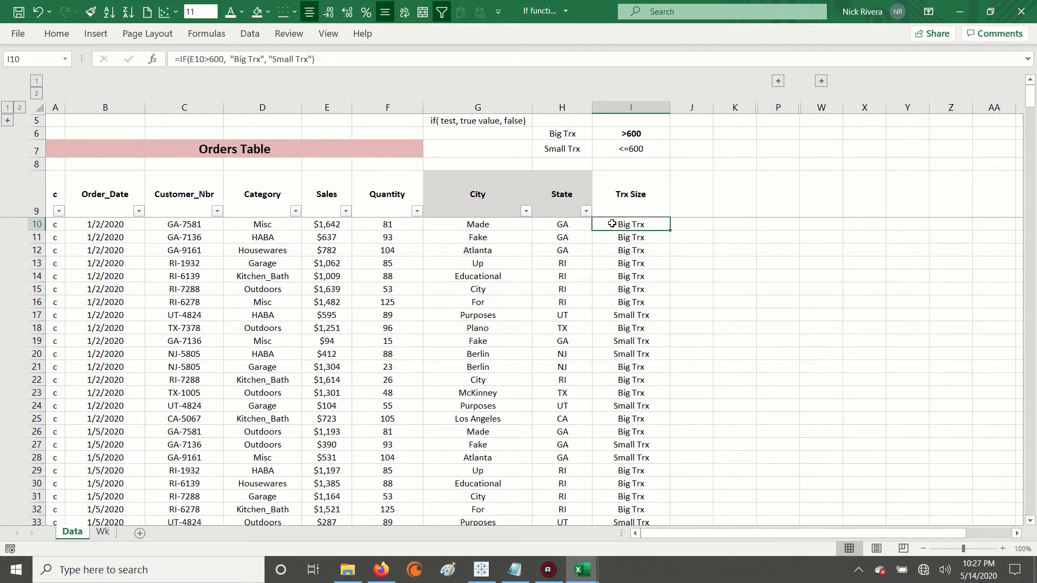
Compare the first order rows with their Trx Size results, going cell by cell down to I17.
key("ctrl+shift+Left")
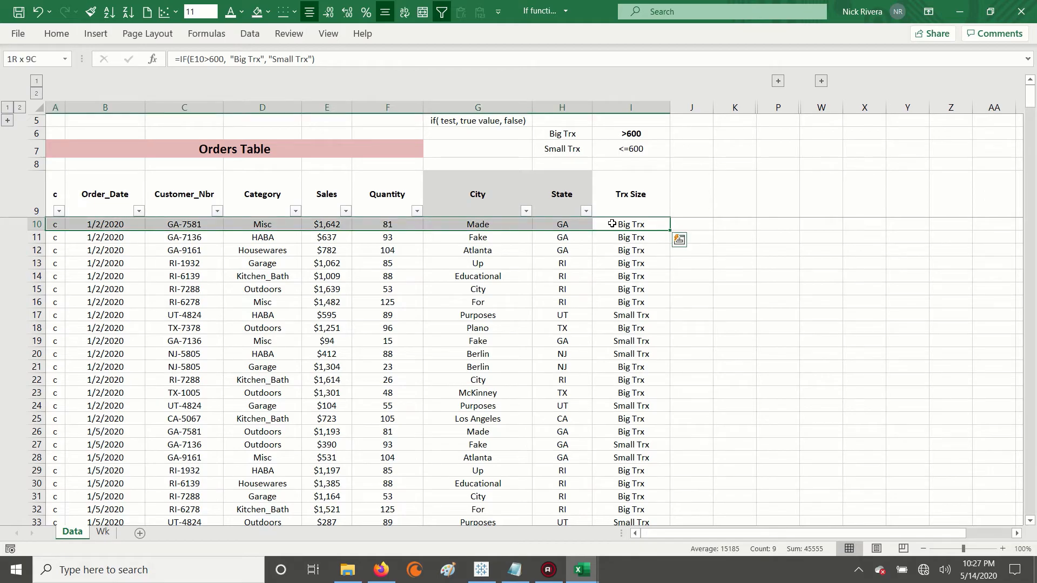
key("shift+Down")
key("shift+Down")
key("shift+Down")
key("shift+Down")
key("shift+Down")
key("shift+Down")
key("Down")
key("Down")
key("Down")
key("Down")
key("Down")
key("Down")
key("Down")
key("Down")
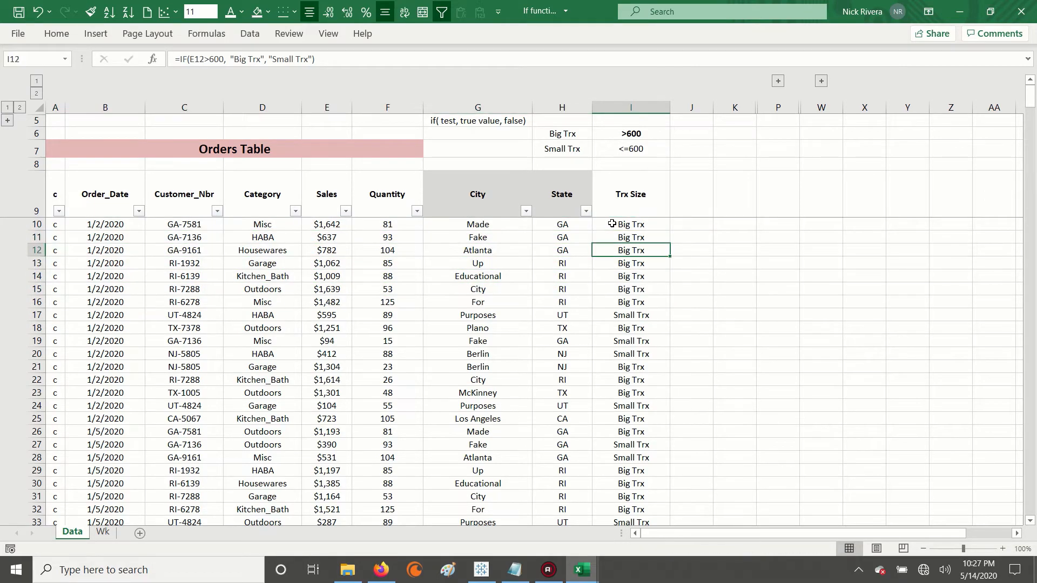
key("Up")
key("Up")
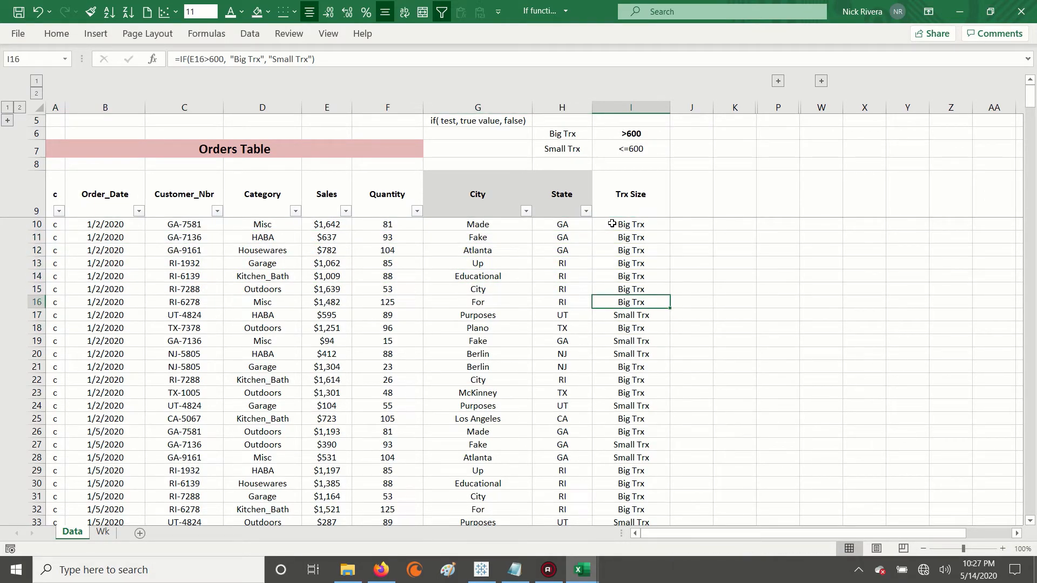
key("Down")
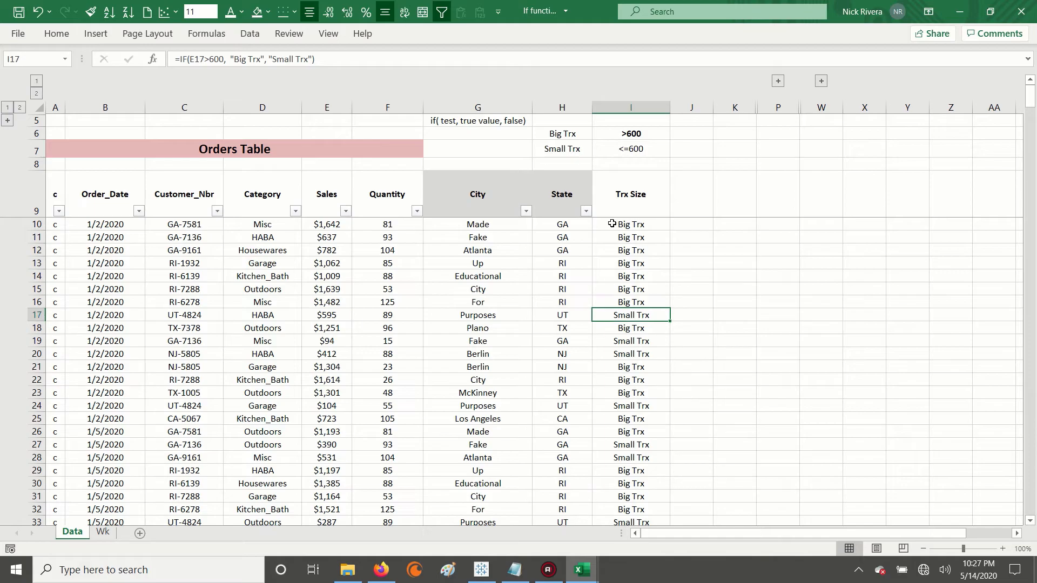
Remove and reapply the filter on header row A9:I9 to include the Trx Size column.
left_click_drag(56, 198, 614, 191)
key("alt")
key("0")
key("b")
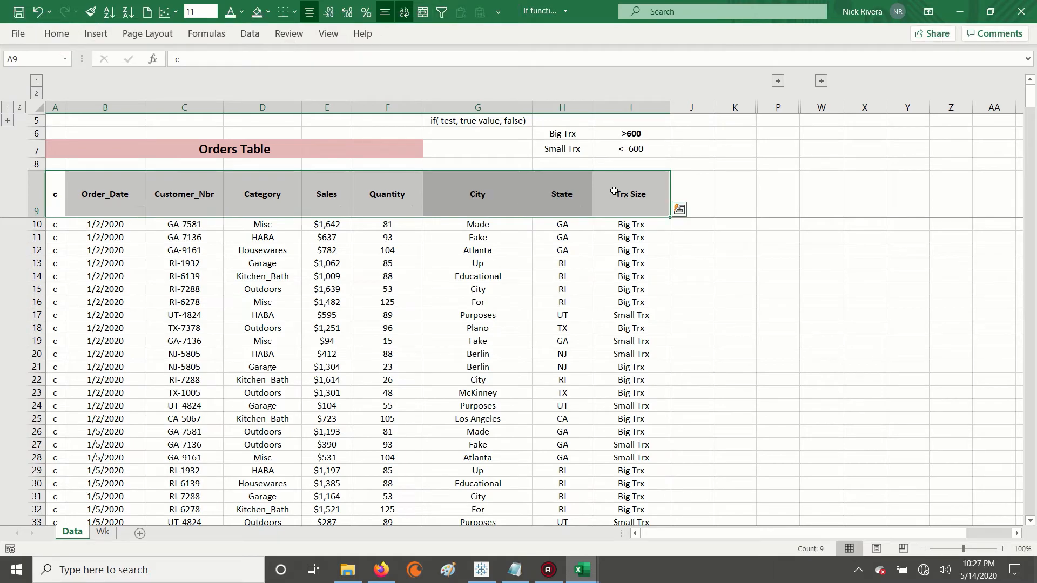
key("alt")
key("0")
key("b")
Sort the orders by Trx Size from A to Z.
left_click(644, 251)
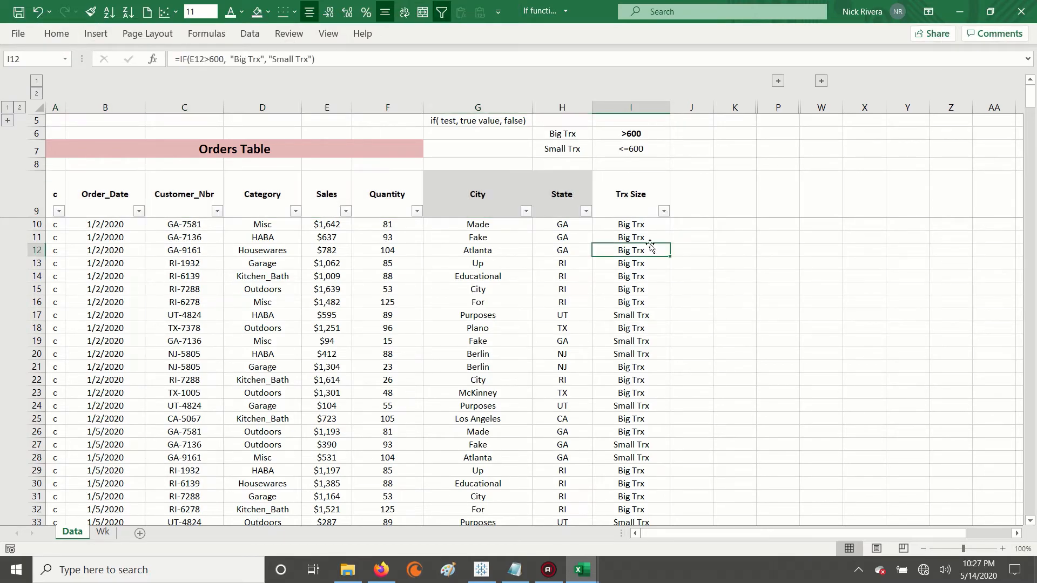
left_click(663, 212)
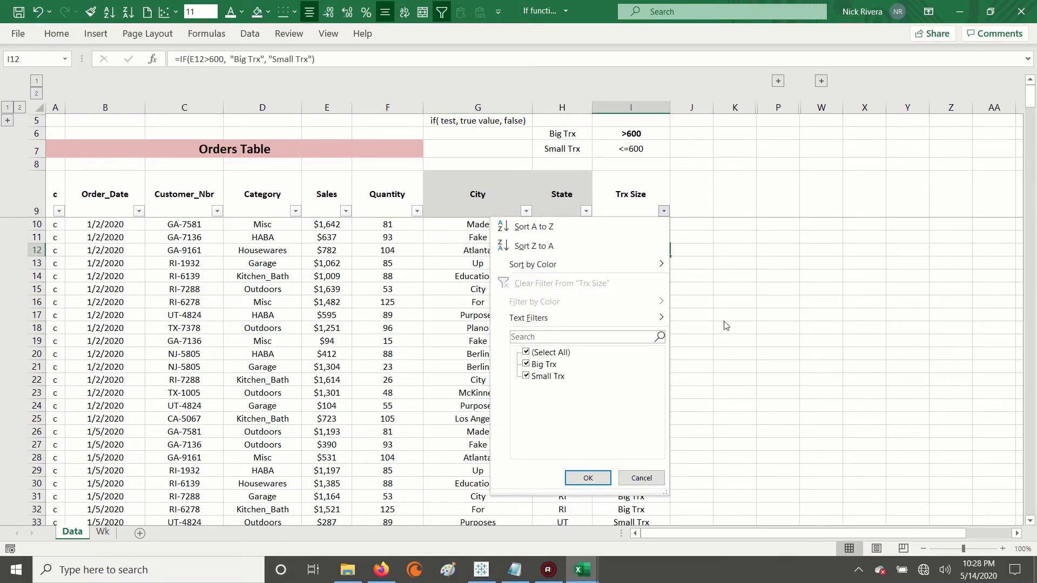
left_click(545, 229)
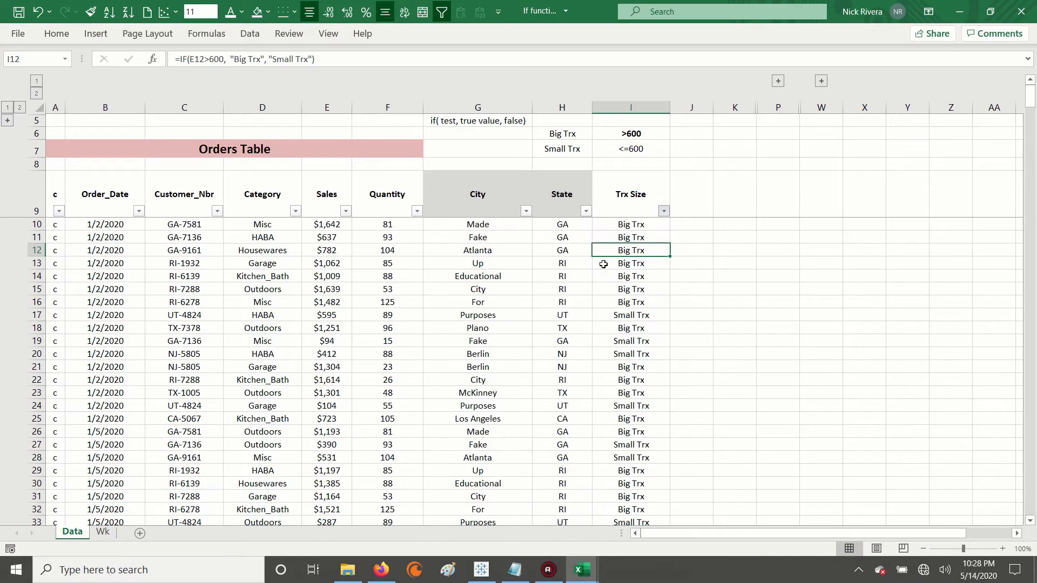
Examine the sorted orders from the Big Trx rows at I10 through the Small Trx rows starting at I300.
left_click_drag(629, 224, 618, 440)
scroll(617, 440, "down", 20)
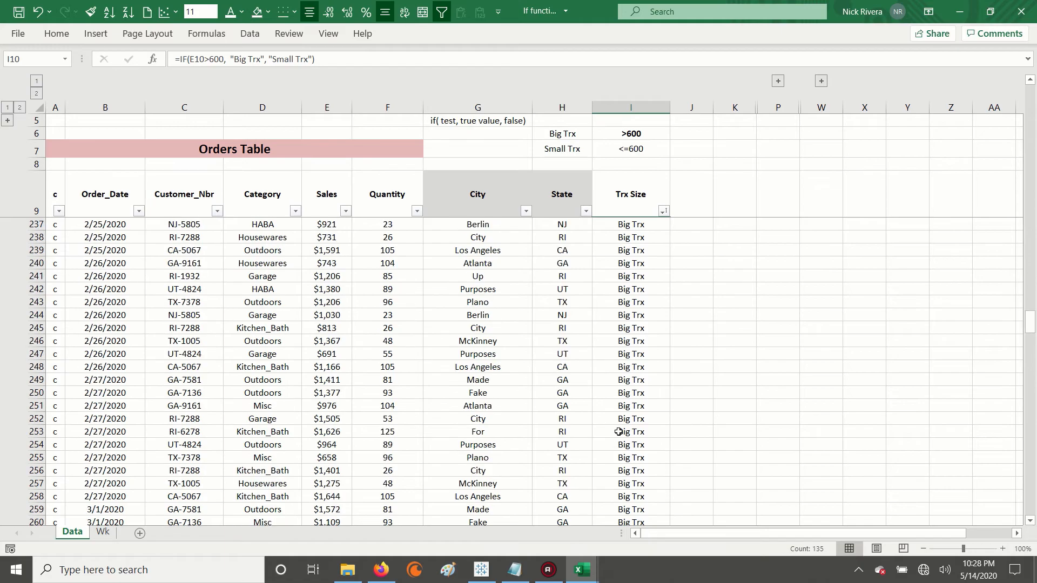
scroll(619, 432, "up", 5)
left_click_drag(631, 392, 635, 446)
left_click(631, 418)
key("ctrl+shift+Down")
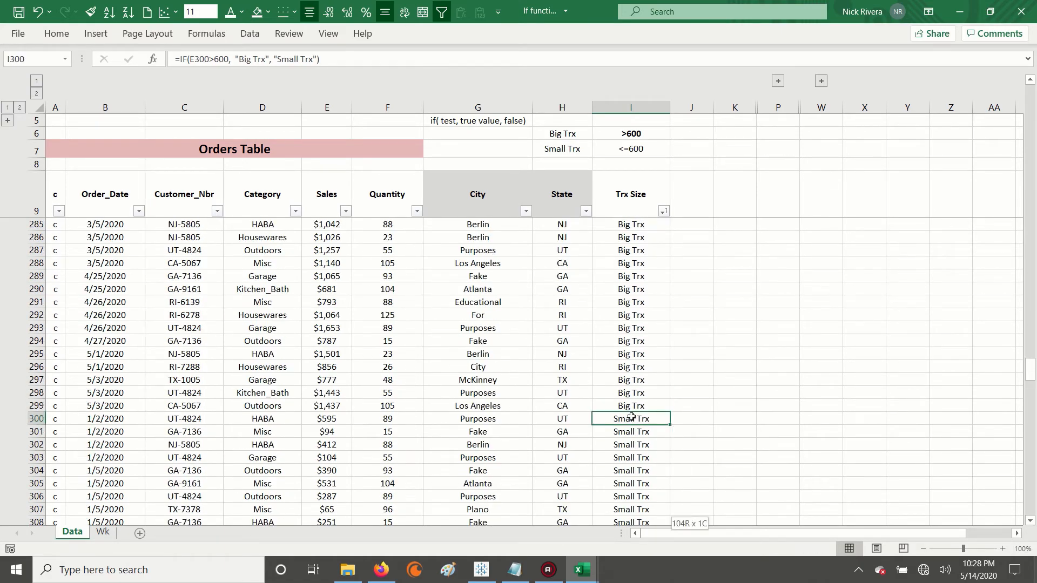
key("ctrl+shift+Left")
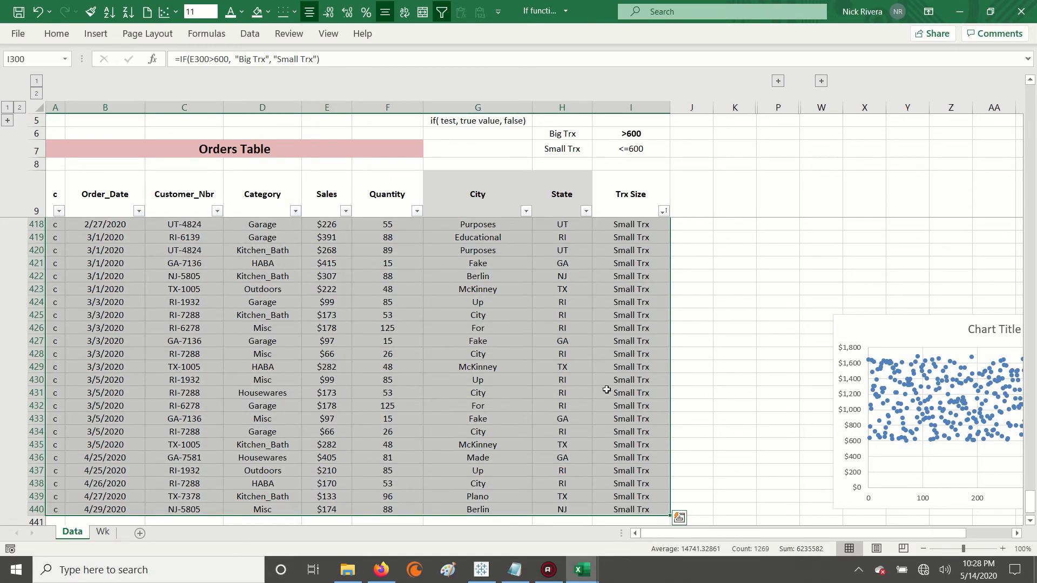
scroll(605, 389, "up", 5)
key("ctrl+Up")
key("Down")
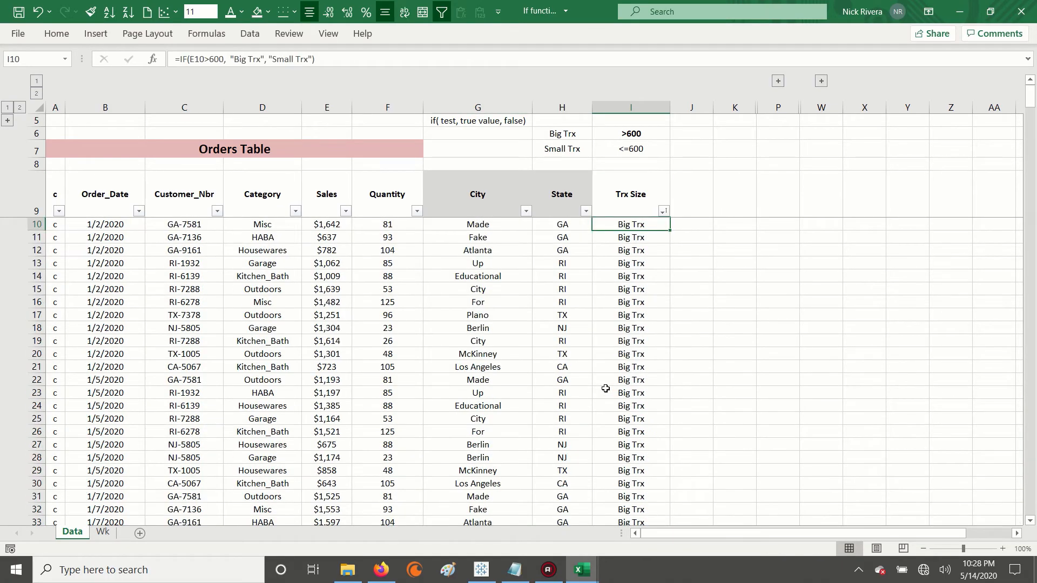
Review the test, true value and false arguments in the IF syntax note in G5.
left_click(432, 120)
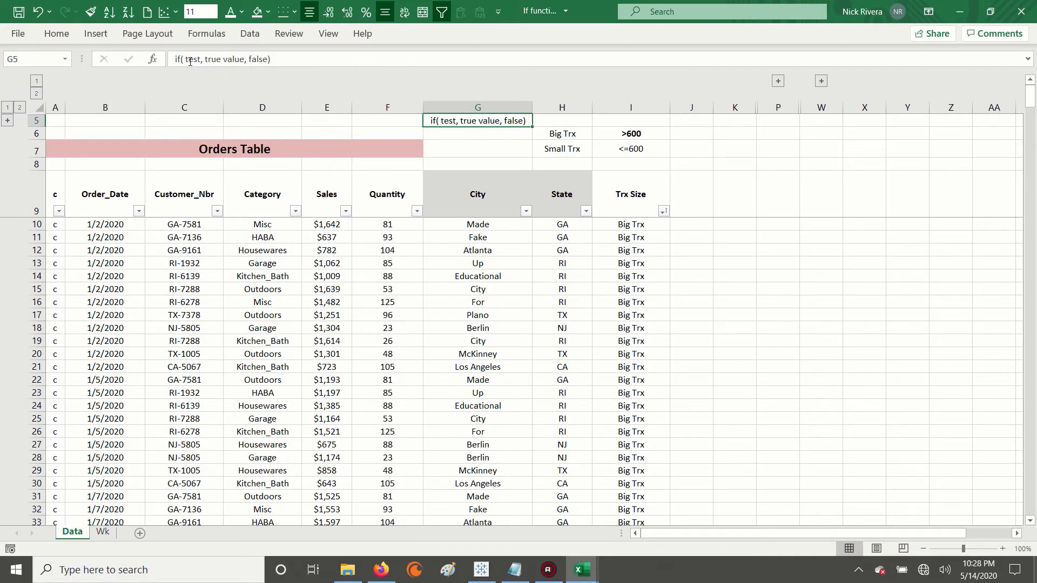
left_click_drag(187, 59, 200, 59)
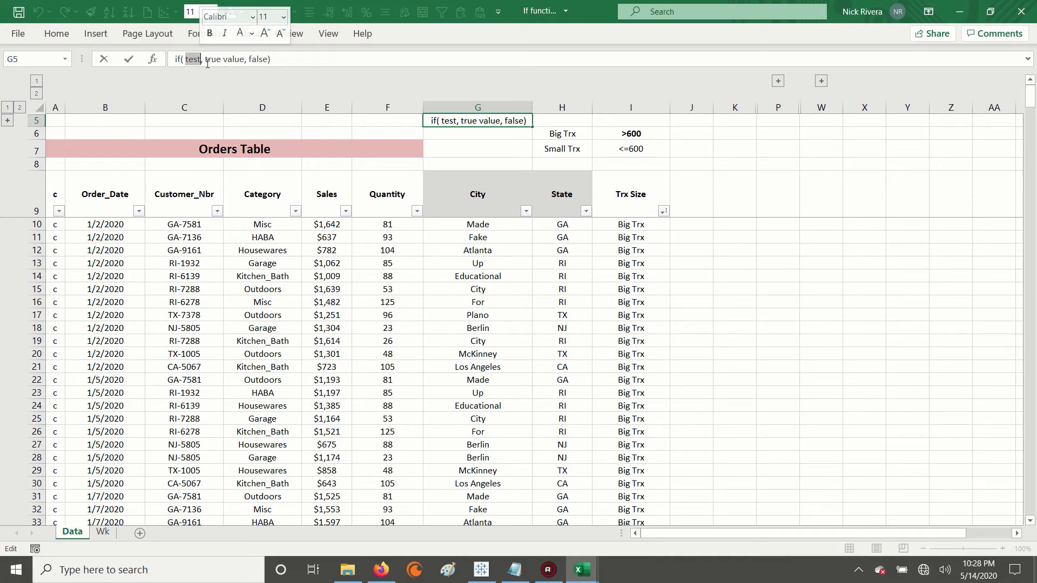
left_click(186, 59)
left_click_drag(183, 59, 200, 59)
left_click(208, 59)
left_click_drag(218, 58, 271, 59)
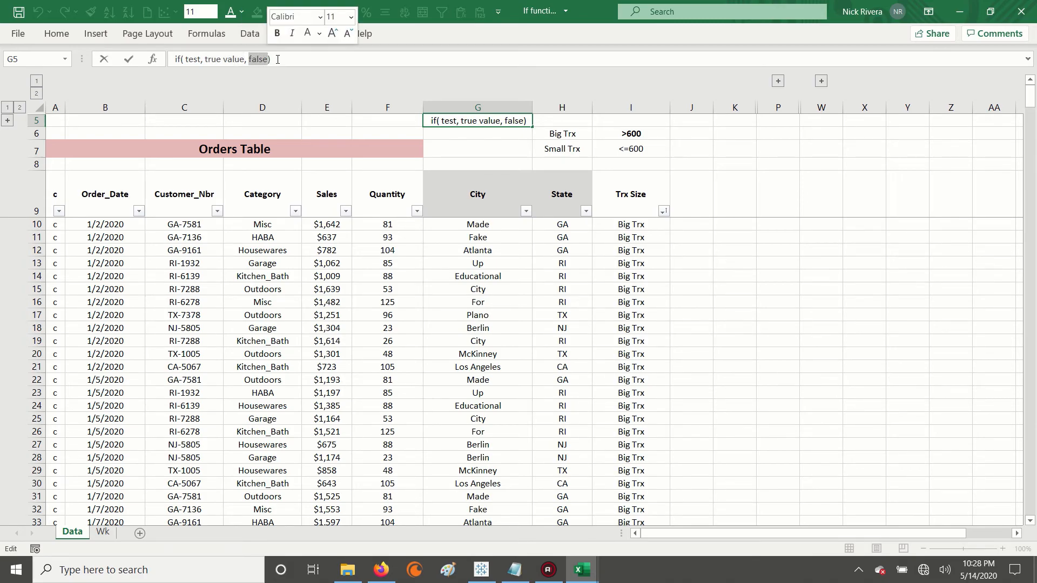
left_click(275, 61)
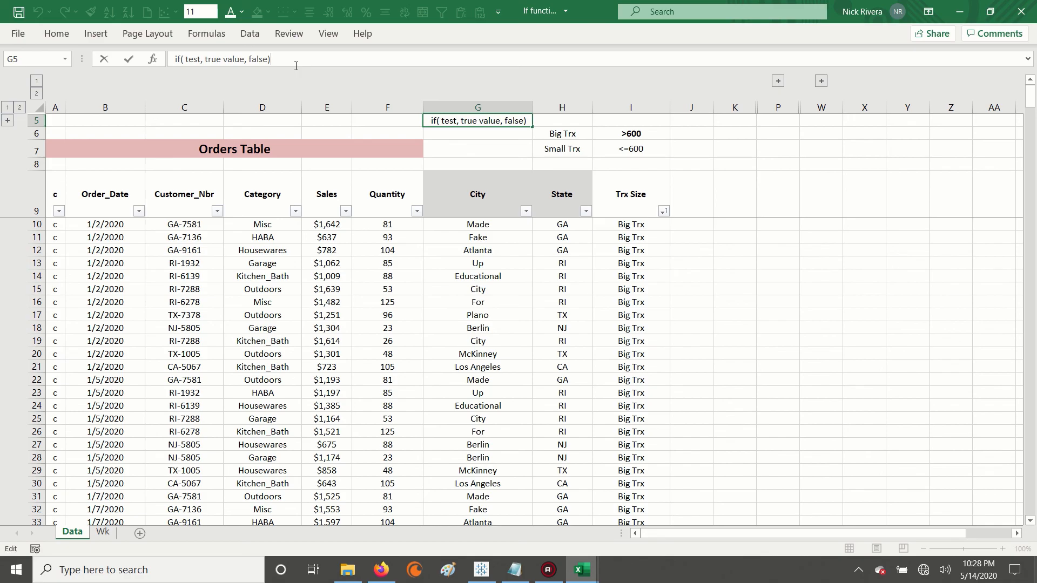
key("Escape")
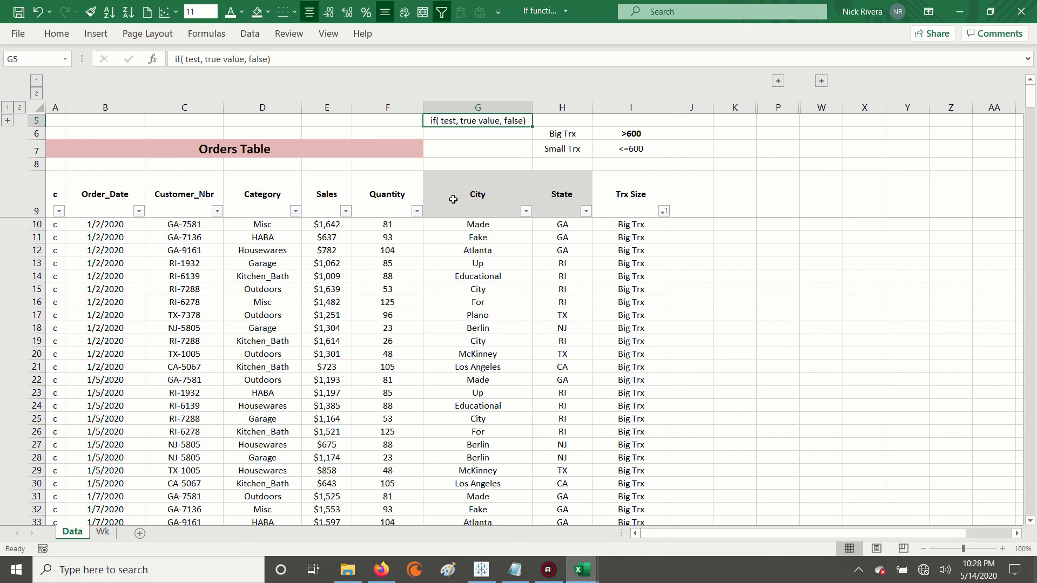